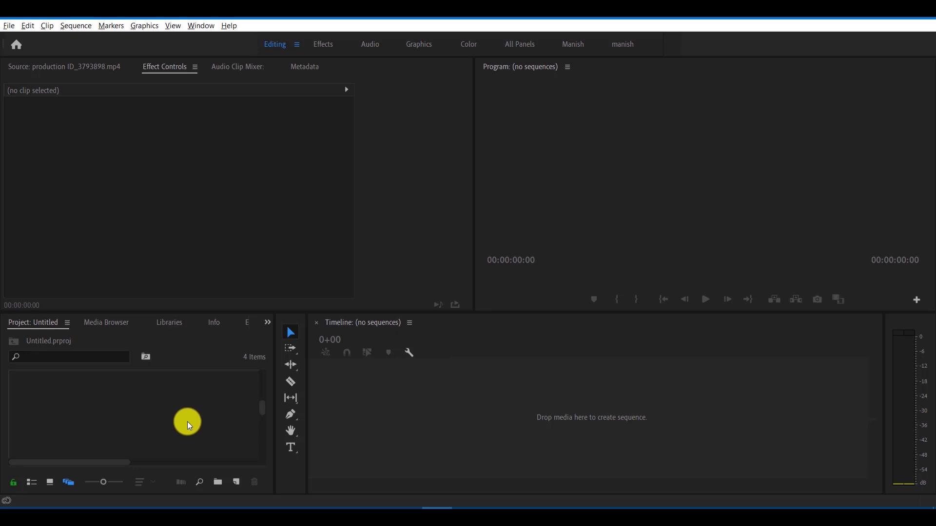
- Scroll the project bin to see the imported media, including the autumn forest-road clip
{"action": "scroll", "coordinate": [165, 419], "scroll_direction": "down", "scroll_amount": 1}
- Preview the green-screen and autumn road clips, then create a sequence from production ID_3793898.mp4
{"action": "left_click", "coordinate": [114, 410]}
{"action": "scroll", "coordinate": [113, 410], "scroll_direction": "up", "scroll_amount": 1}
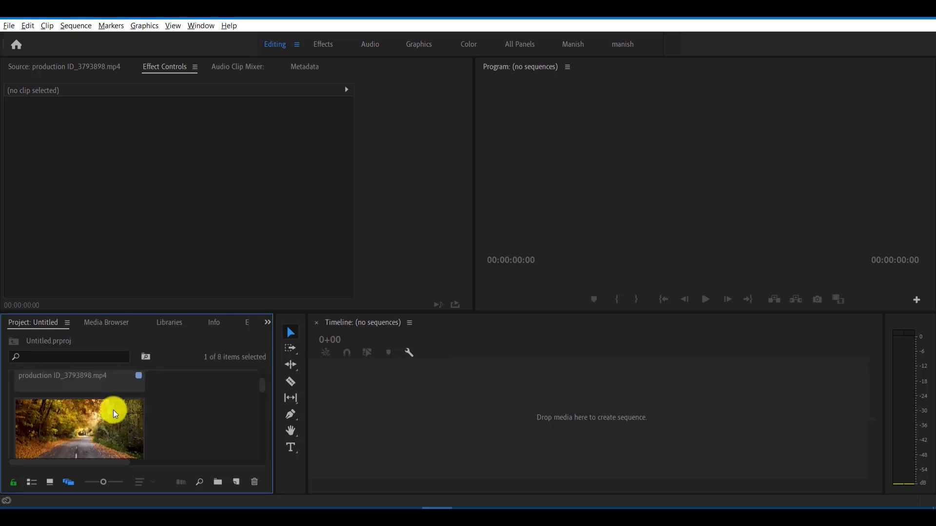
{"action": "left_click", "coordinate": [57, 66]}
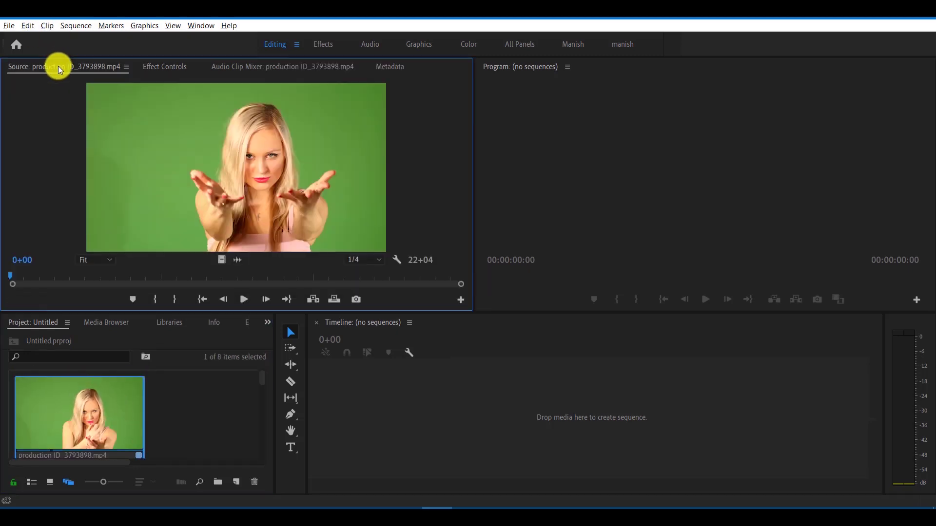
{"action": "scroll", "coordinate": [109, 410], "scroll_direction": "down", "scroll_amount": 1}
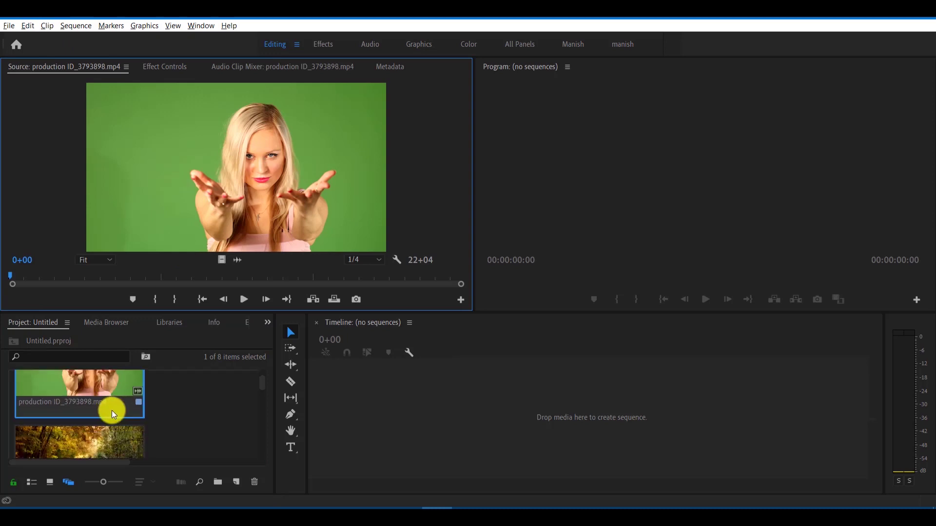
{"action": "left_click", "coordinate": [104, 414]}
{"action": "scroll", "coordinate": [50, 323], "scroll_direction": "up", "scroll_amount": 1}
{"action": "left_click", "coordinate": [206, 191]}
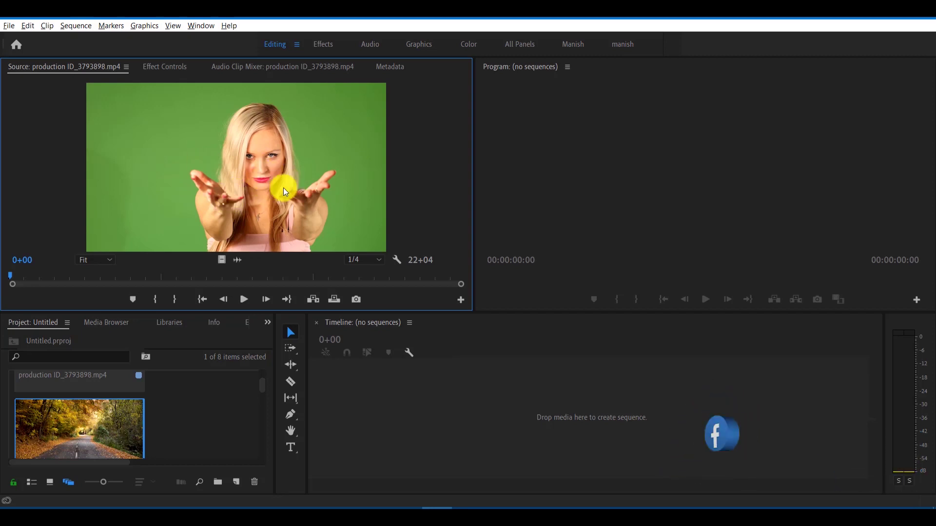
{"action": "left_click_drag", "start_coordinate": [176, 147], "coordinate": [363, 388]}
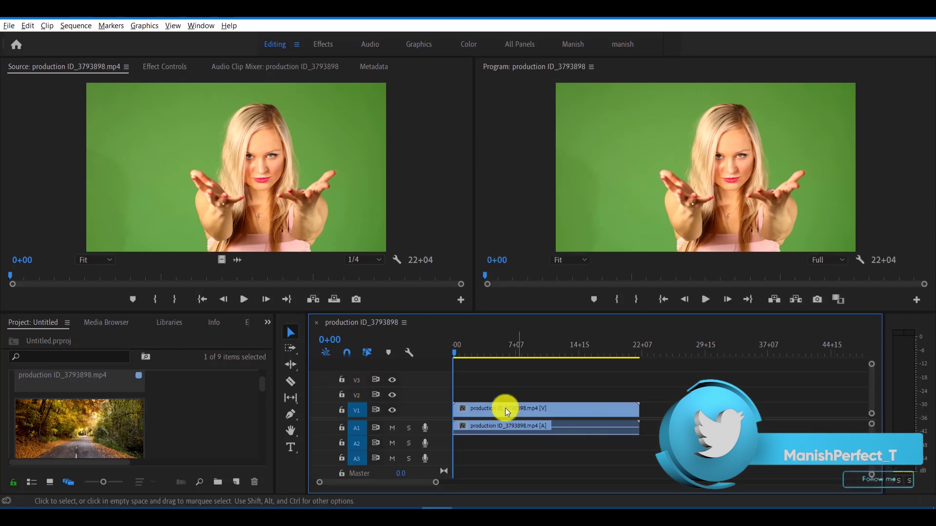
- Move the green-screen clip up to V2 and place the autumn road clip on V1
{"action": "left_click", "coordinate": [506, 412]}
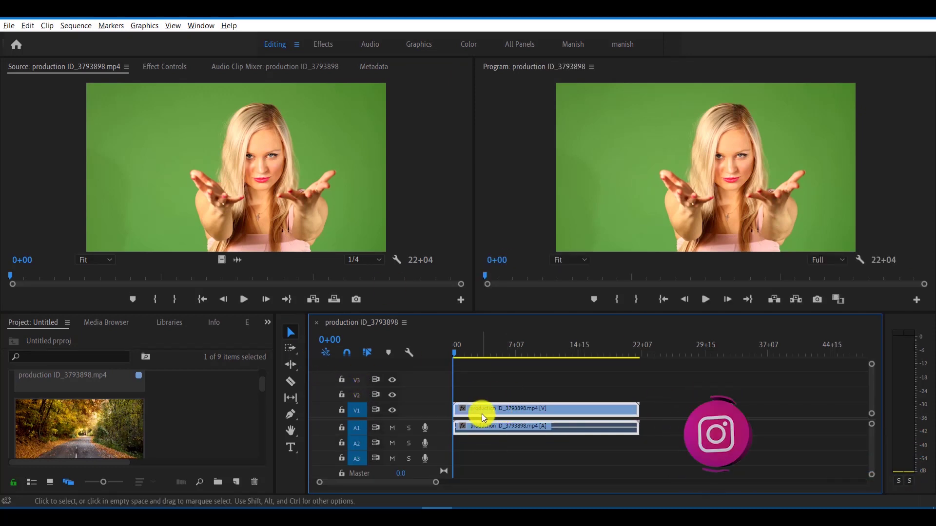
{"action": "left_click_drag", "start_coordinate": [488, 411], "coordinate": [485, 395]}
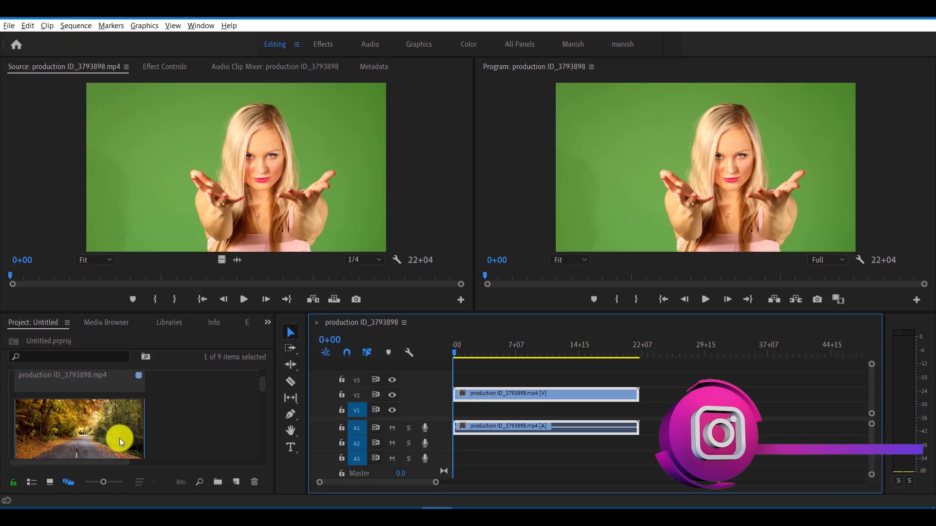
{"action": "left_click_drag", "start_coordinate": [83, 428], "coordinate": [457, 423]}
{"action": "left_click", "coordinate": [554, 409]}
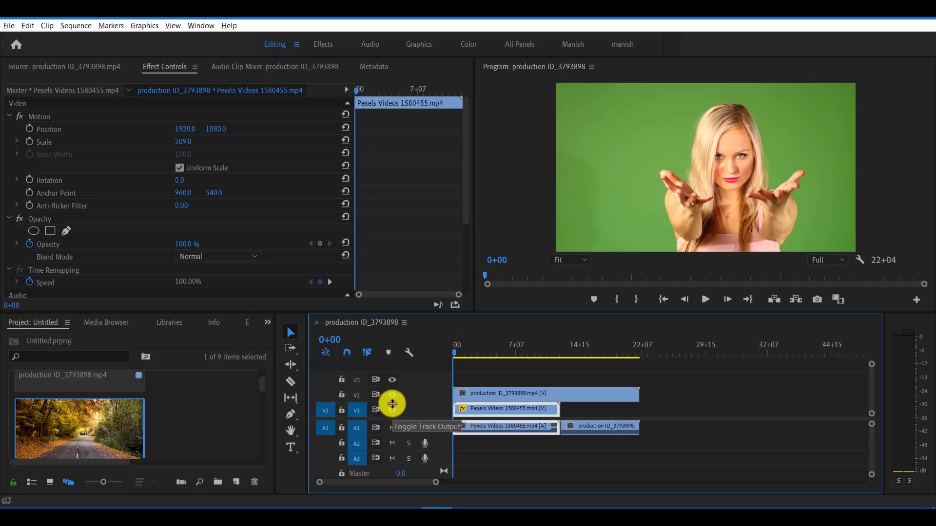
- Toggle V2's visibility to check the road underneath, then reselect the green-screen clip
{"action": "left_click", "coordinate": [392, 394]}
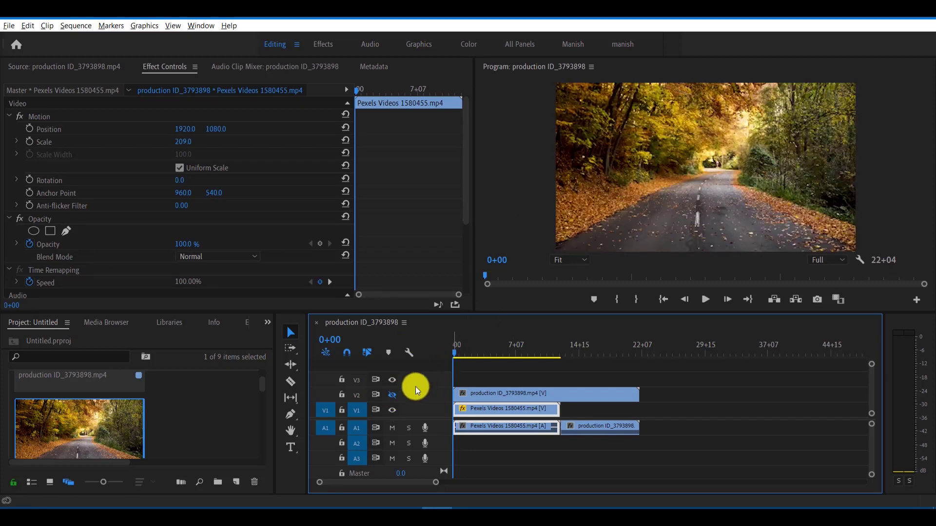
{"action": "left_click", "coordinate": [392, 395]}
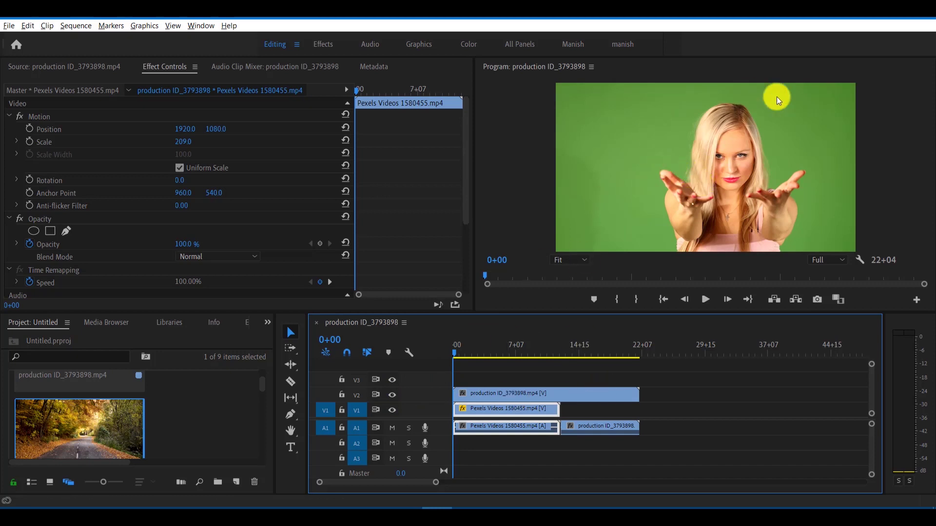
{"action": "left_click", "coordinate": [495, 396]}
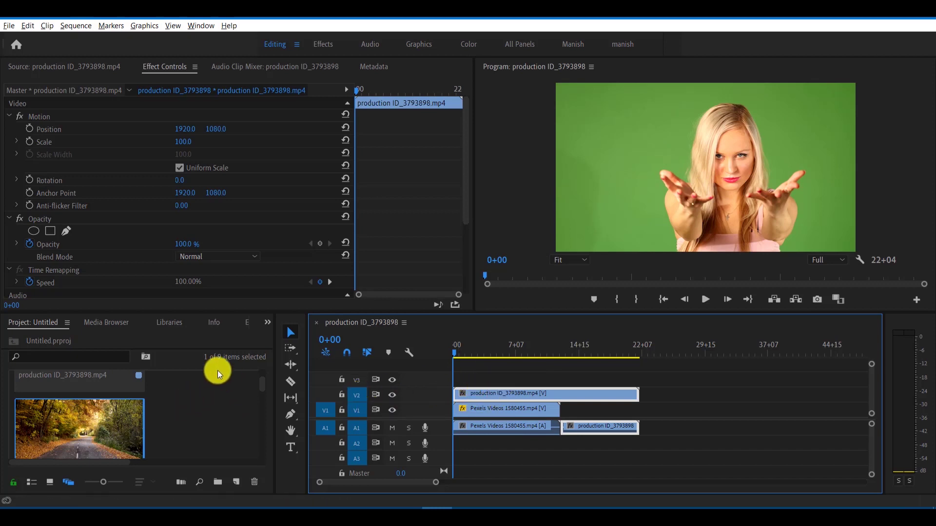
{"action": "left_click", "coordinate": [267, 322]}
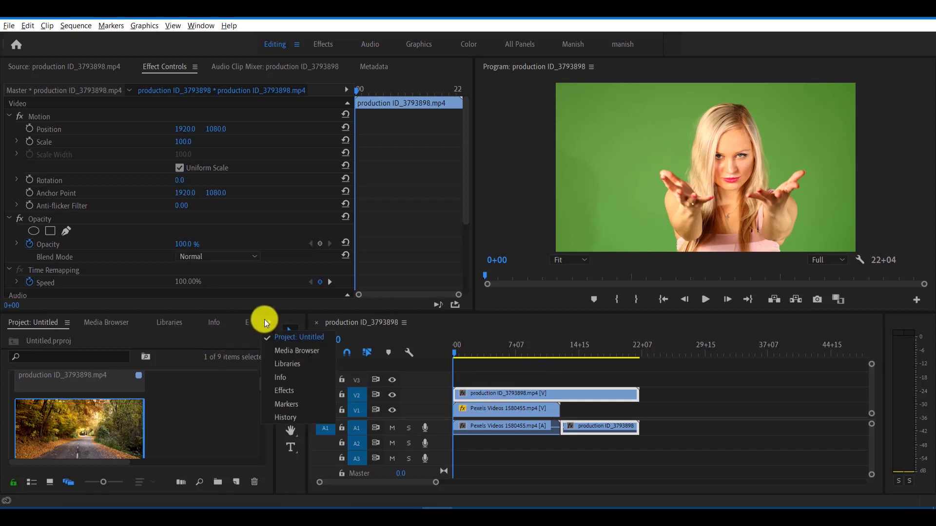
- Apply the Keying > Ultra Key effect to the green-screen clip on V2
{"action": "left_click", "coordinate": [285, 390]}
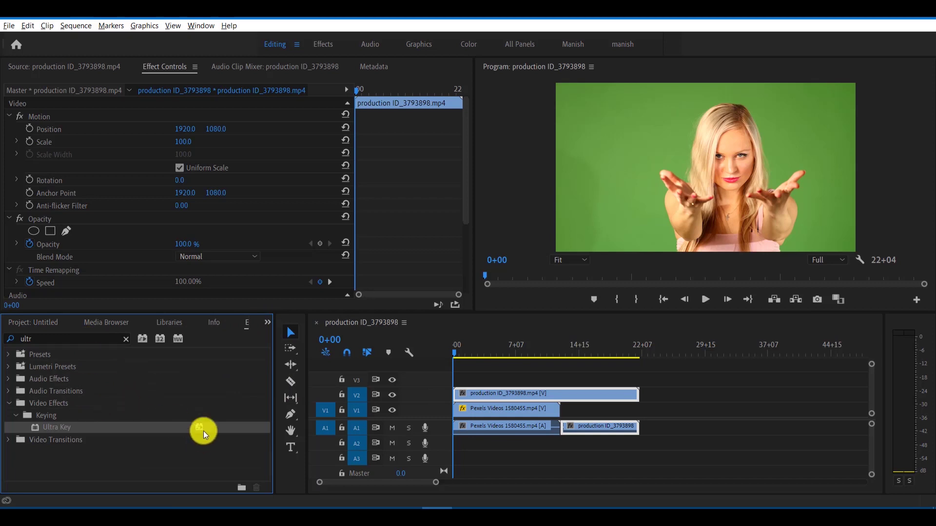
{"action": "left_click_drag", "start_coordinate": [200, 429], "coordinate": [494, 391]}
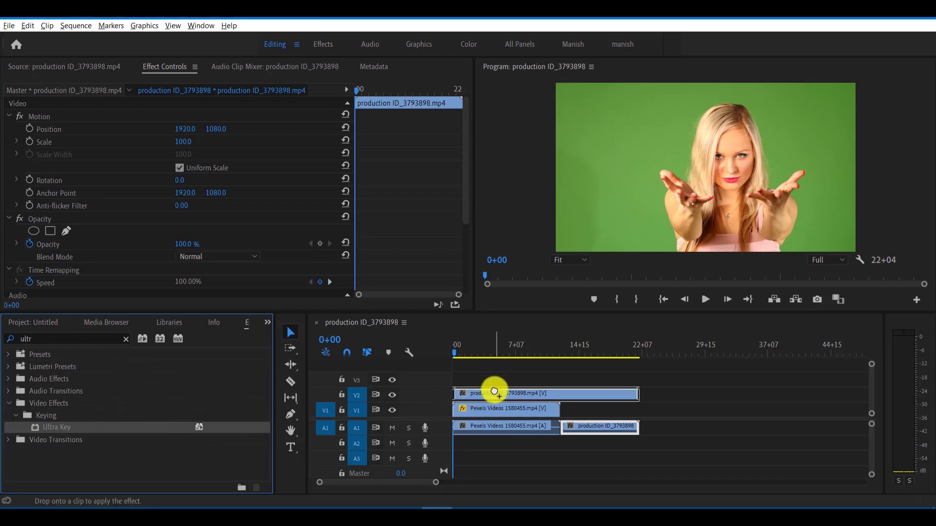
{"action": "left_click_drag", "start_coordinate": [494, 391], "coordinate": [491, 396]}
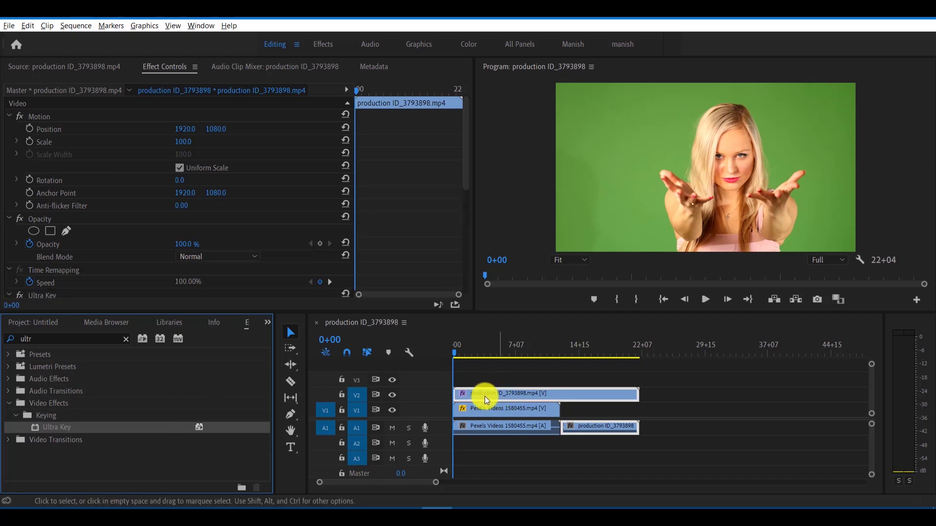
{"action": "left_click", "coordinate": [152, 61]}
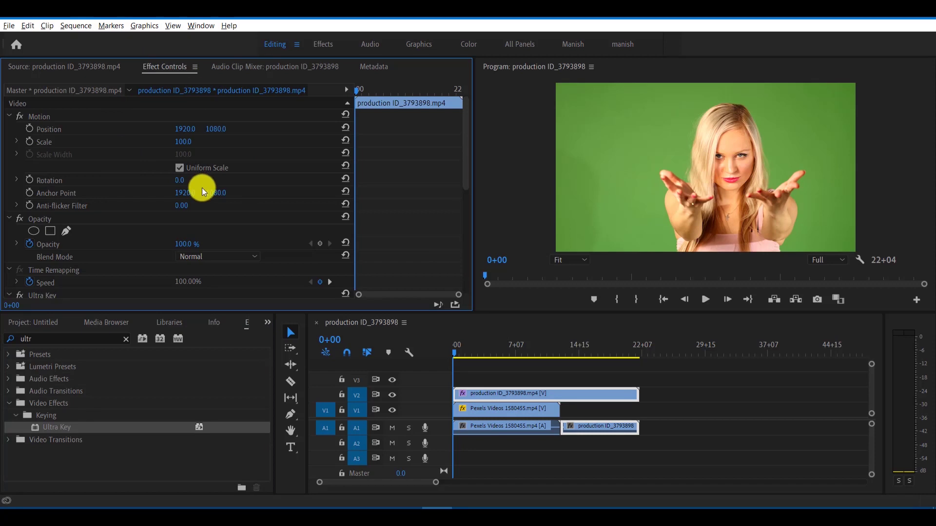
{"action": "scroll", "coordinate": [202, 190], "scroll_direction": "down", "scroll_amount": 5}
{"action": "scroll", "coordinate": [97, 224], "scroll_direction": "down", "scroll_amount": 2}
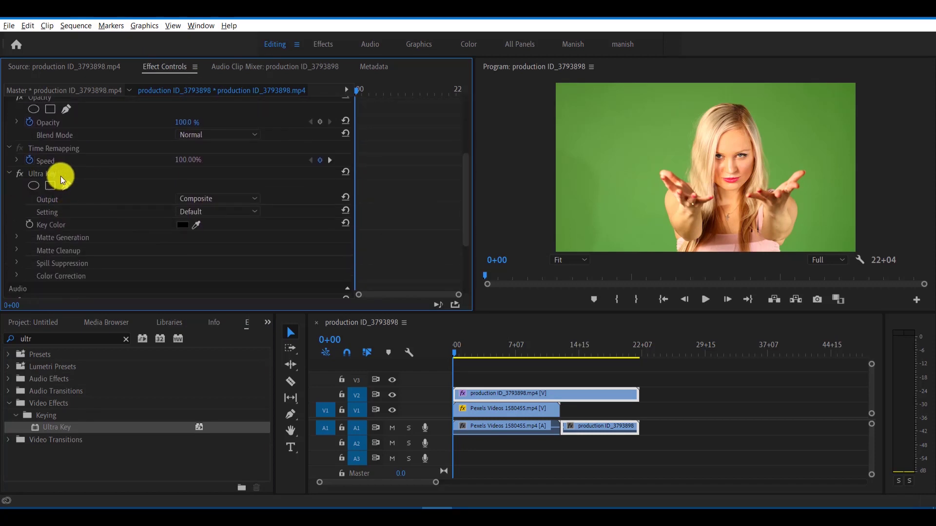
{"action": "scroll", "coordinate": [96, 188], "scroll_direction": "down", "scroll_amount": 2}
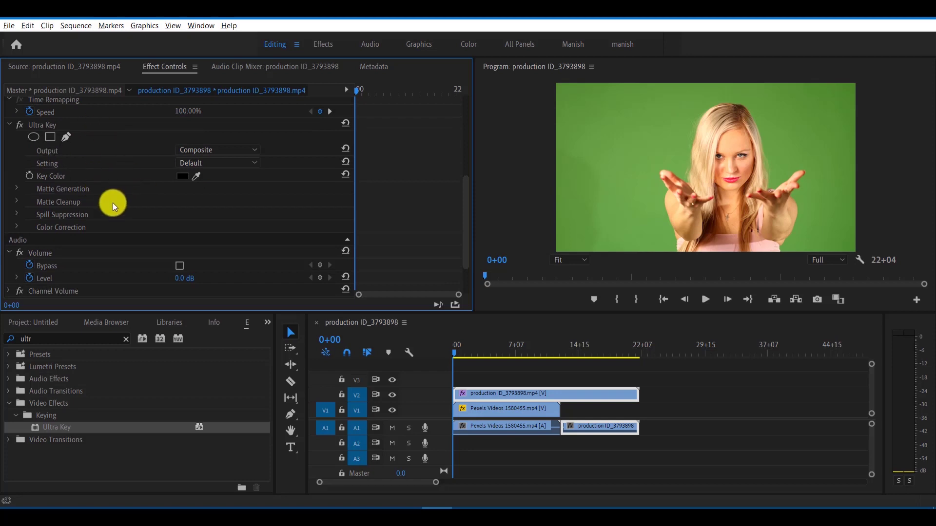
- Set the Ultra Key Output to Alpha Channel to inspect the matte
{"action": "scroll", "coordinate": [113, 207], "scroll_direction": "up", "scroll_amount": 1}
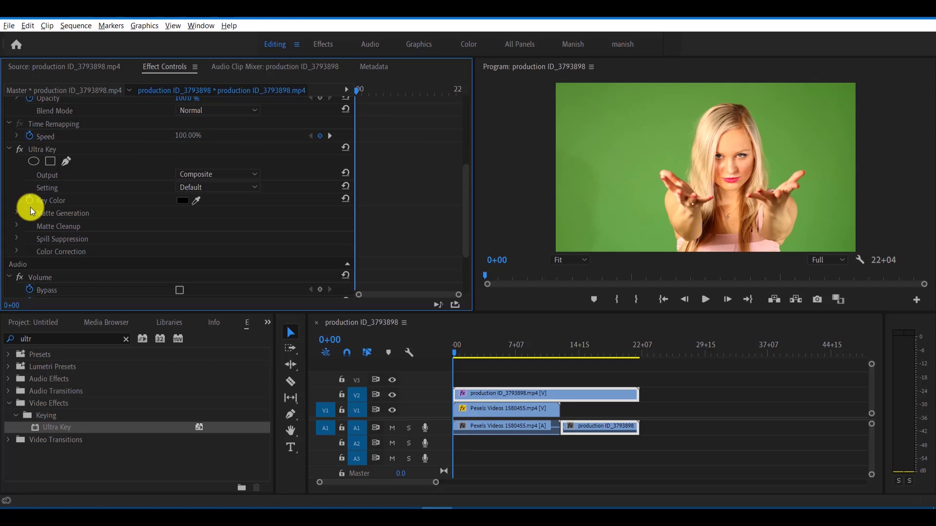
{"action": "scroll", "coordinate": [63, 174], "scroll_direction": "down", "scroll_amount": 1}
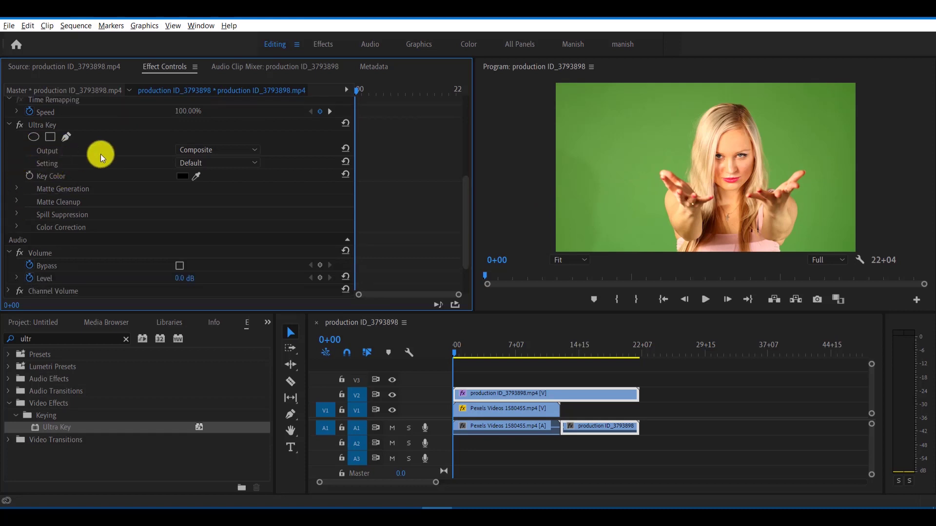
{"action": "left_click", "coordinate": [219, 150]}
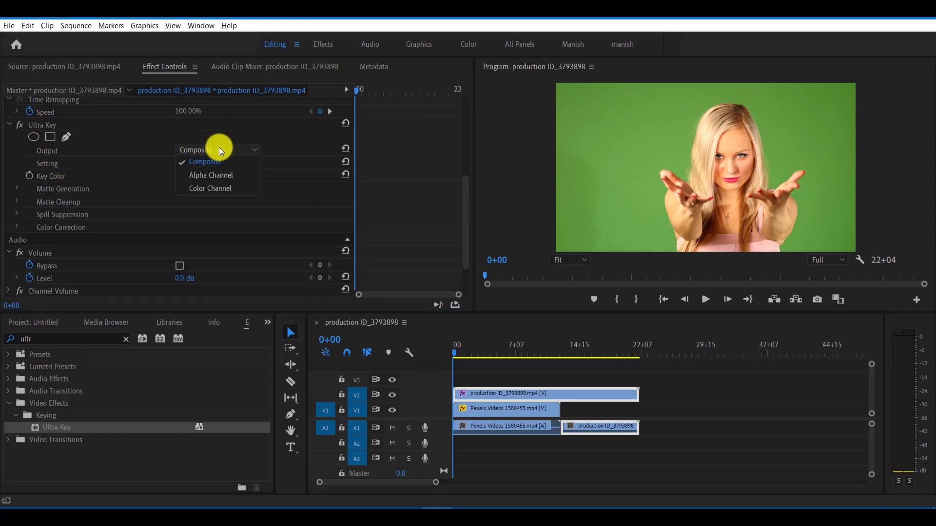
{"action": "left_click", "coordinate": [221, 151]}
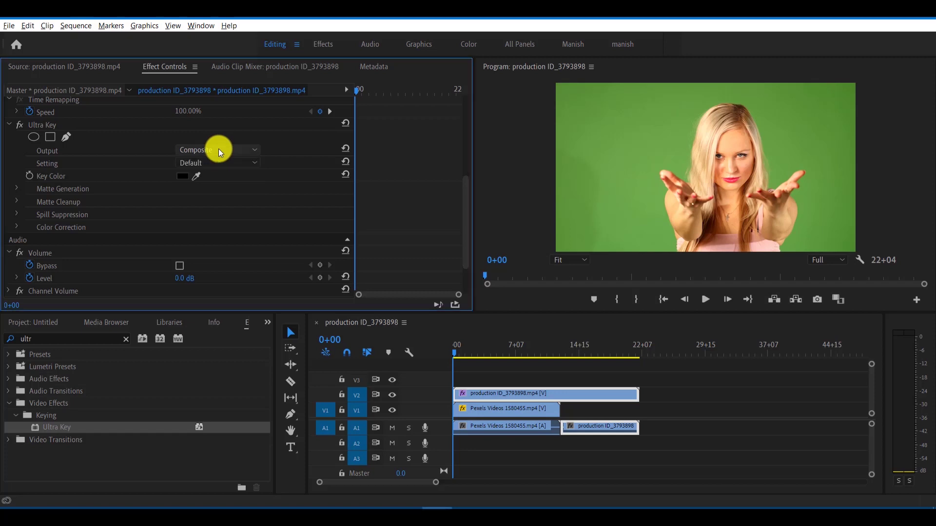
{"action": "left_click", "coordinate": [219, 150]}
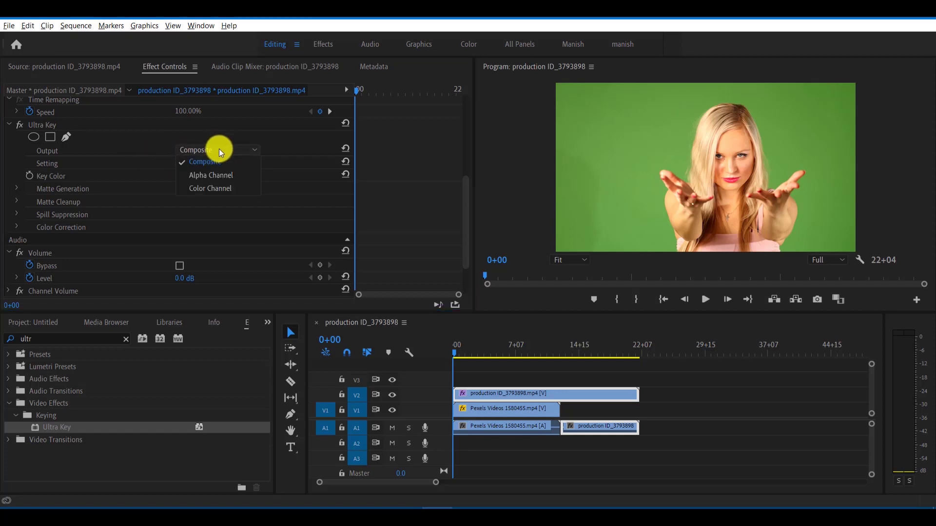
{"action": "left_click", "coordinate": [211, 158]}
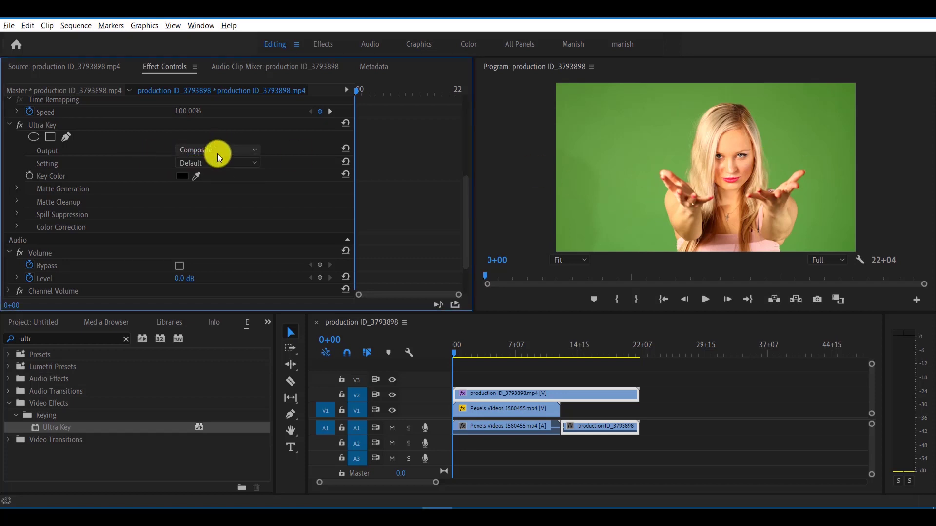
{"action": "left_click", "coordinate": [217, 151]}
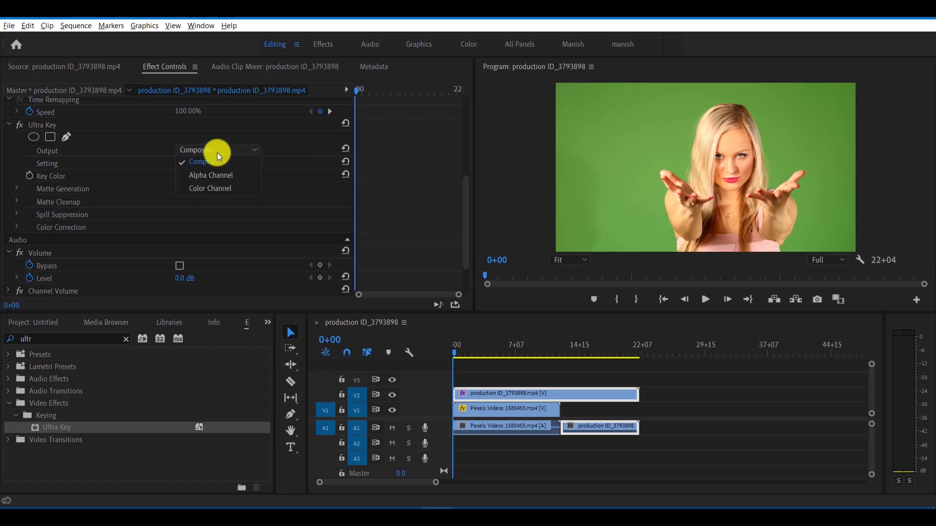
{"action": "left_click", "coordinate": [234, 175]}
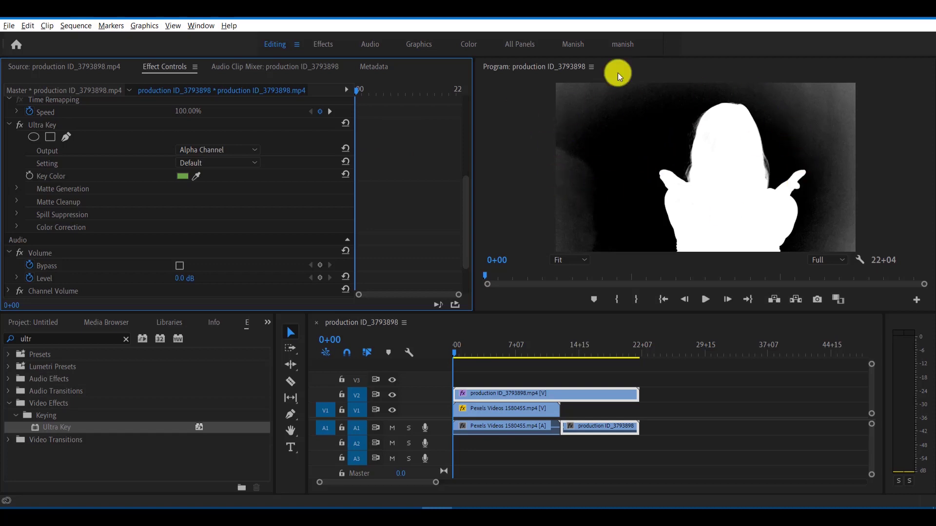
- Switch the Output to Color Channel, then back to Composite
{"action": "left_click", "coordinate": [233, 149]}
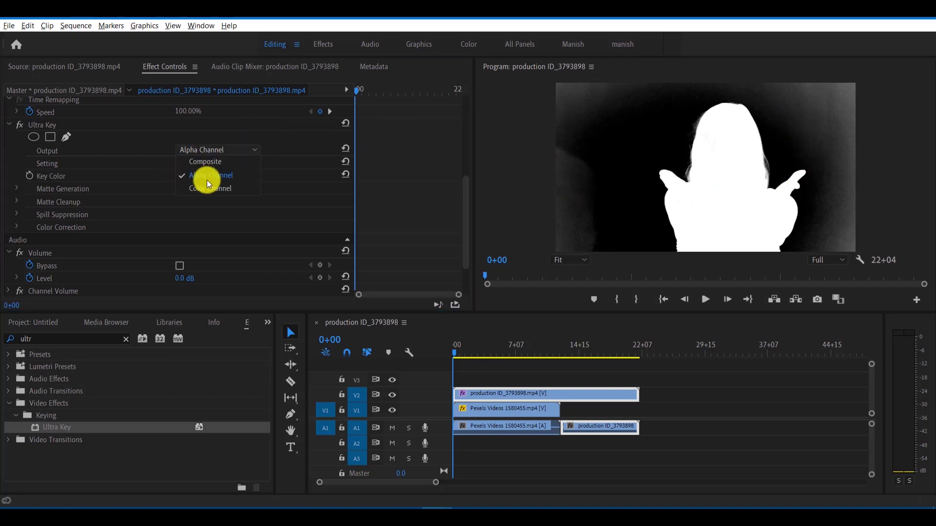
{"action": "left_click", "coordinate": [226, 193]}
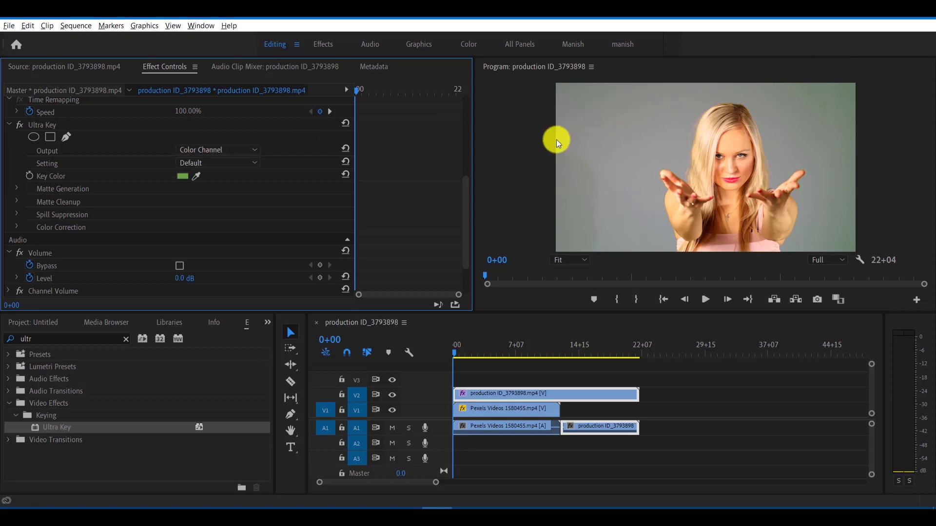
{"action": "left_click", "coordinate": [225, 151]}
{"action": "left_click", "coordinate": [205, 161]}
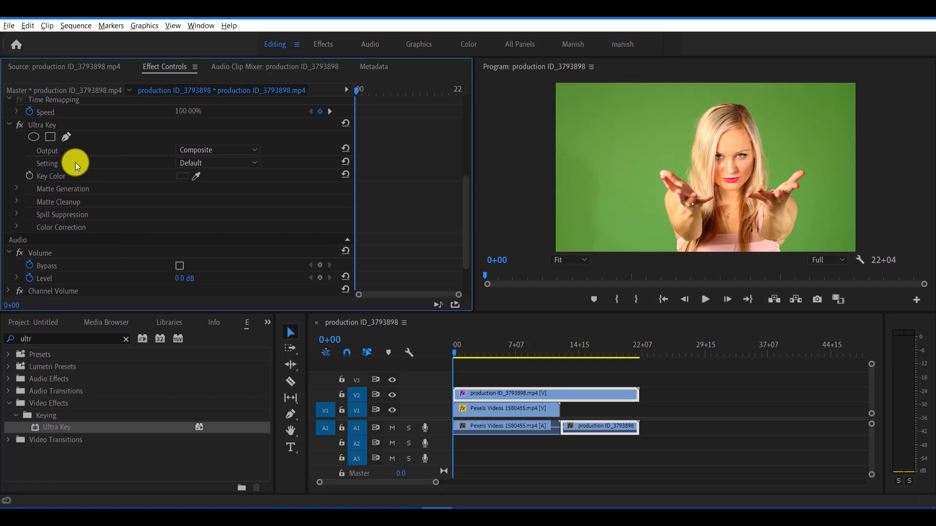
{"action": "left_click", "coordinate": [224, 164]}
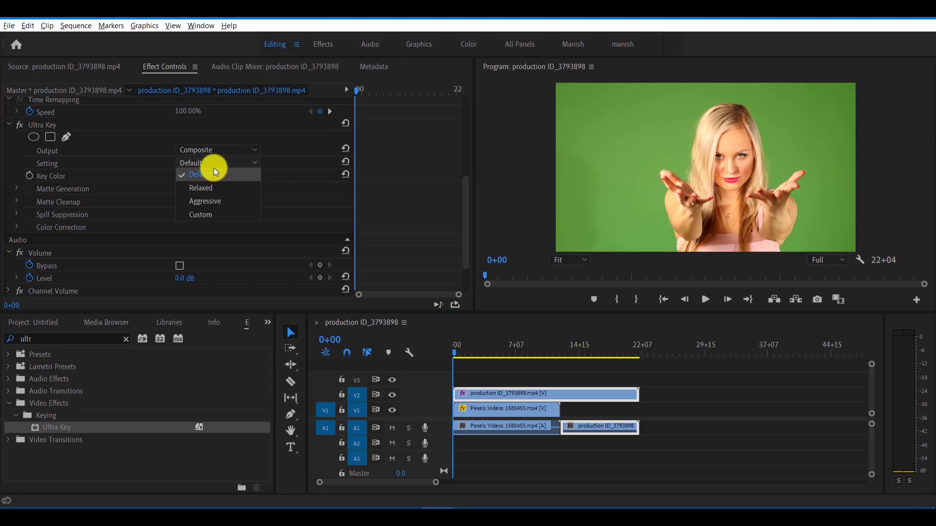
{"action": "left_click", "coordinate": [215, 173]}
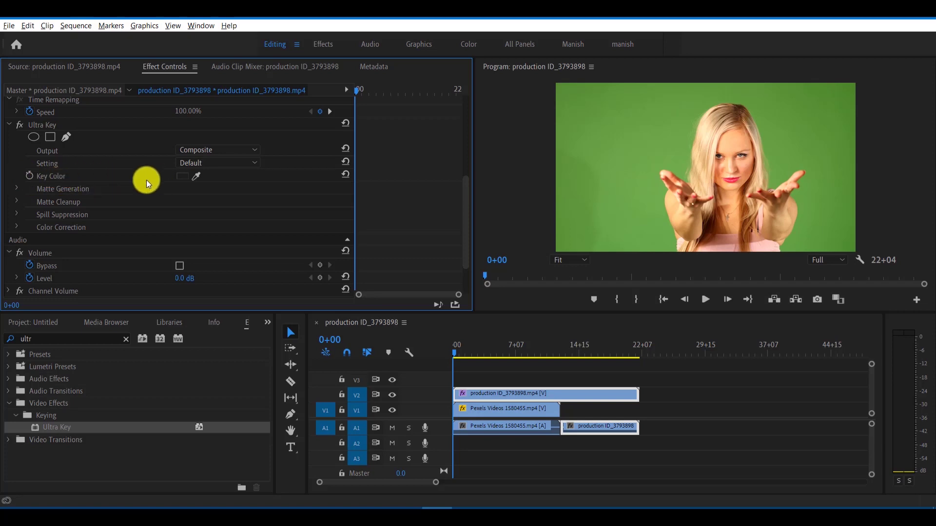
{"action": "left_click", "coordinate": [196, 176]}
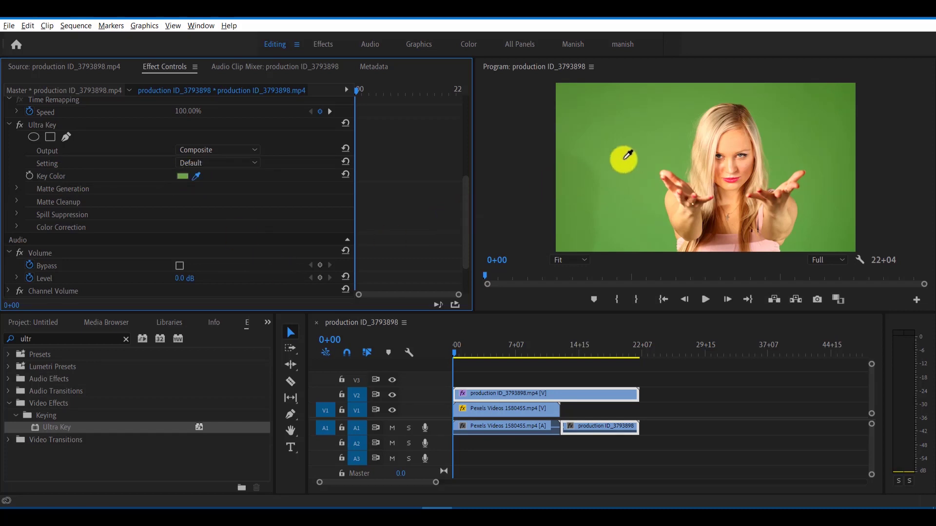
- Sample the green backdrop with the Key Color eyedropper so the woman sits over the road
{"action": "left_click", "coordinate": [627, 155]}
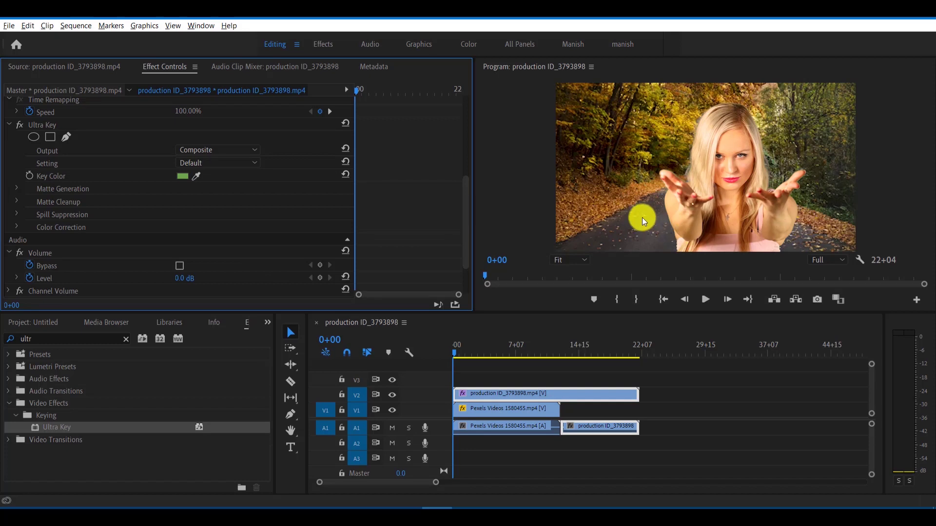
{"action": "left_click", "coordinate": [193, 175]}
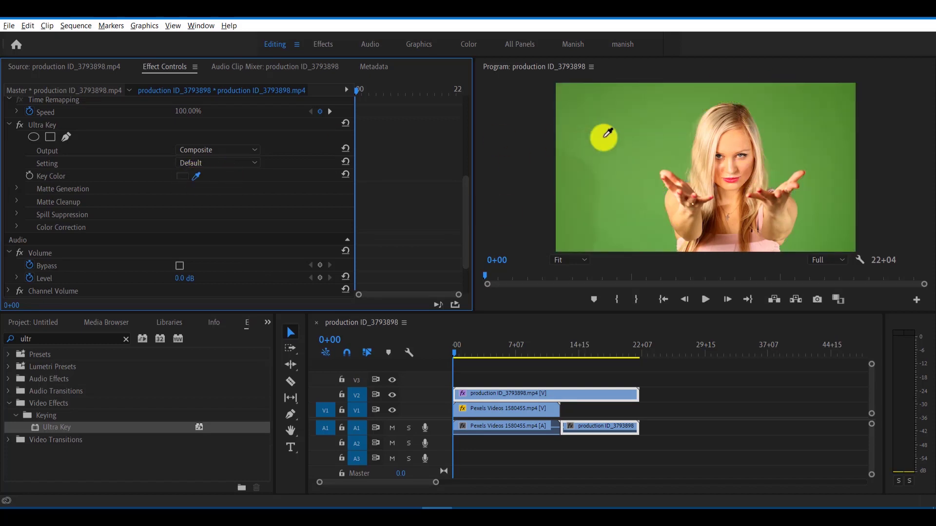
{"action": "left_click", "coordinate": [608, 132]}
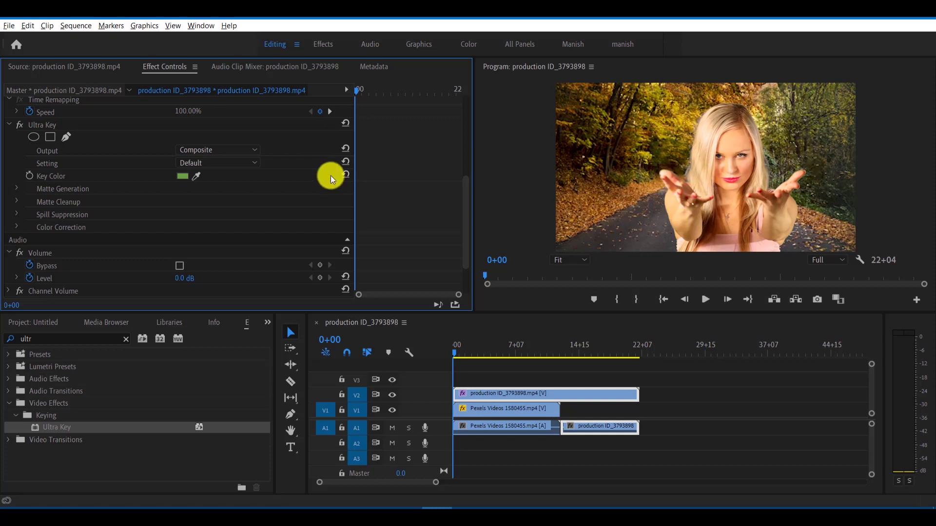
{"action": "scroll", "coordinate": [267, 191], "scroll_direction": "down", "scroll_amount": 1}
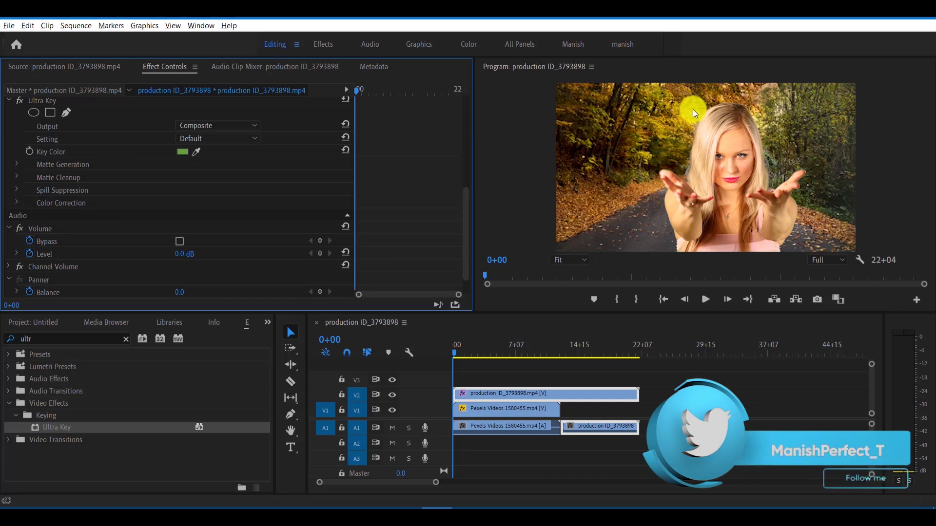
{"action": "left_click", "coordinate": [207, 137]}
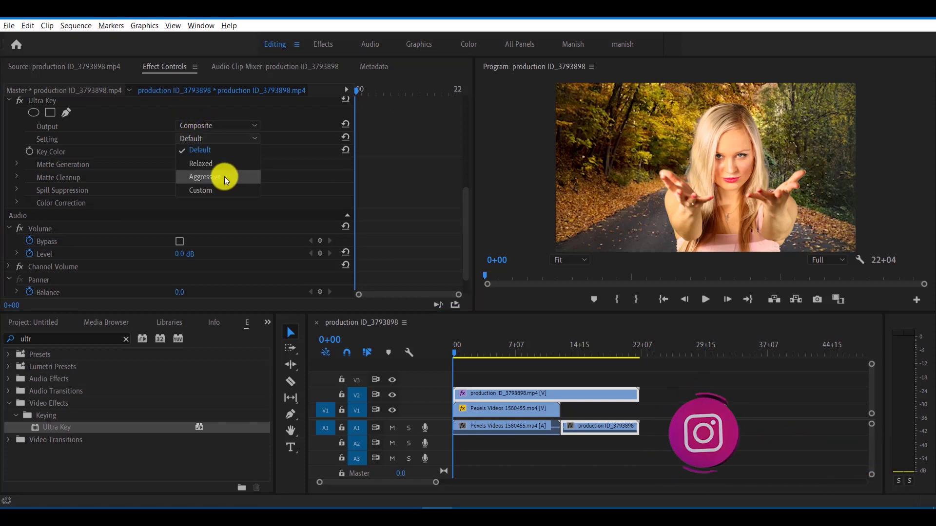
- Choose the Aggressive setting and set Output to Alpha Channel to view the matte
{"action": "left_click", "coordinate": [224, 176]}
{"action": "left_click", "coordinate": [203, 124]}
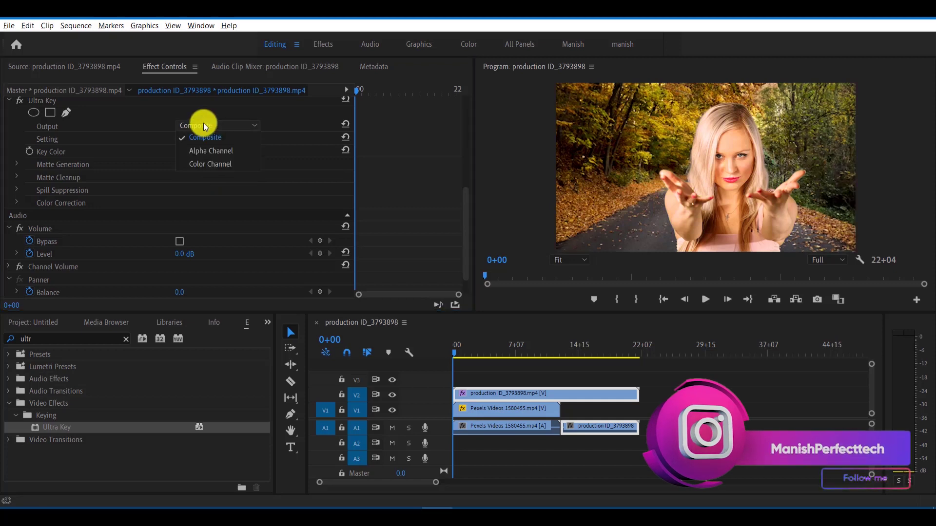
{"action": "left_click", "coordinate": [219, 149]}
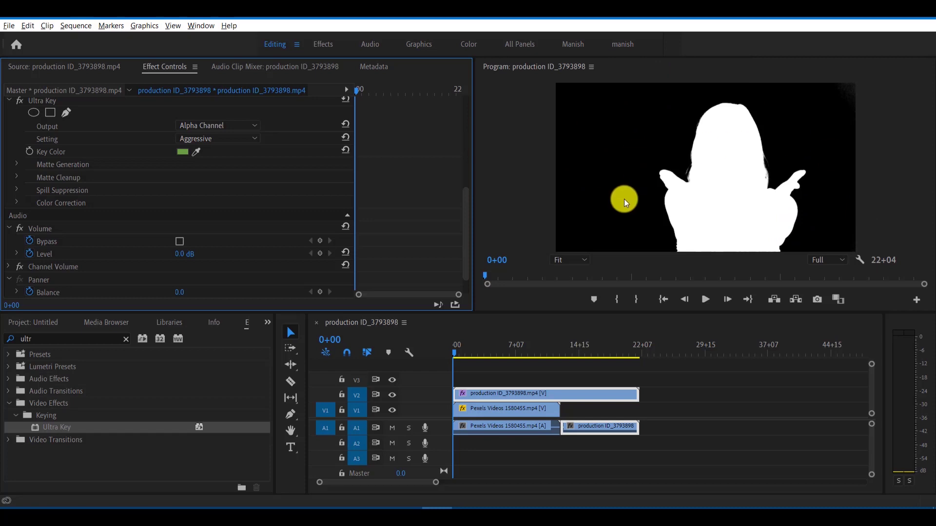
{"action": "left_click", "coordinate": [221, 126]}
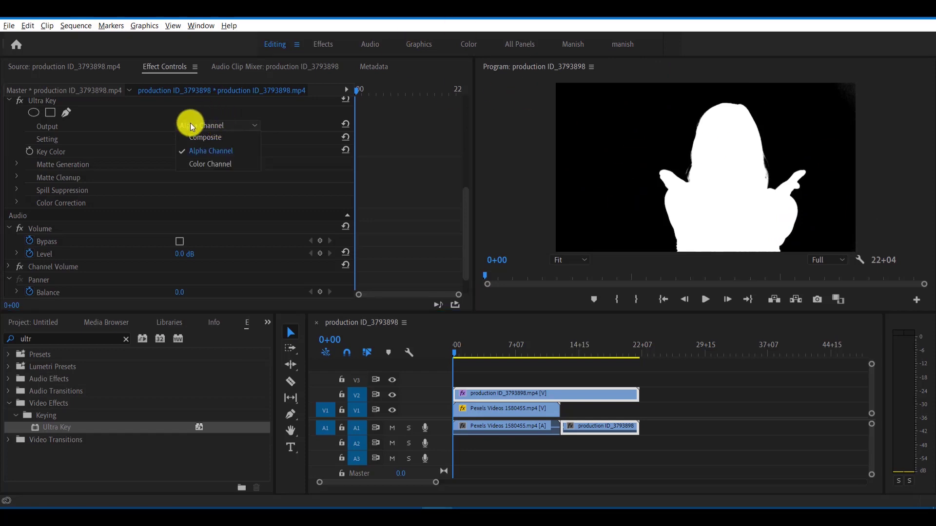
{"action": "left_click", "coordinate": [211, 127]}
- Compare the Relaxed and Aggressive settings on the matte, ending on Relaxed
{"action": "left_click", "coordinate": [211, 136]}
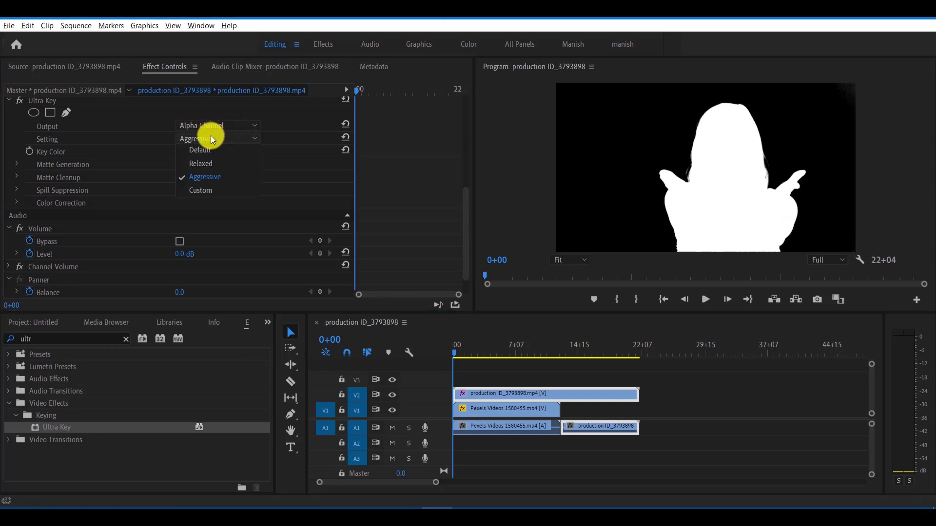
{"action": "left_click", "coordinate": [210, 164]}
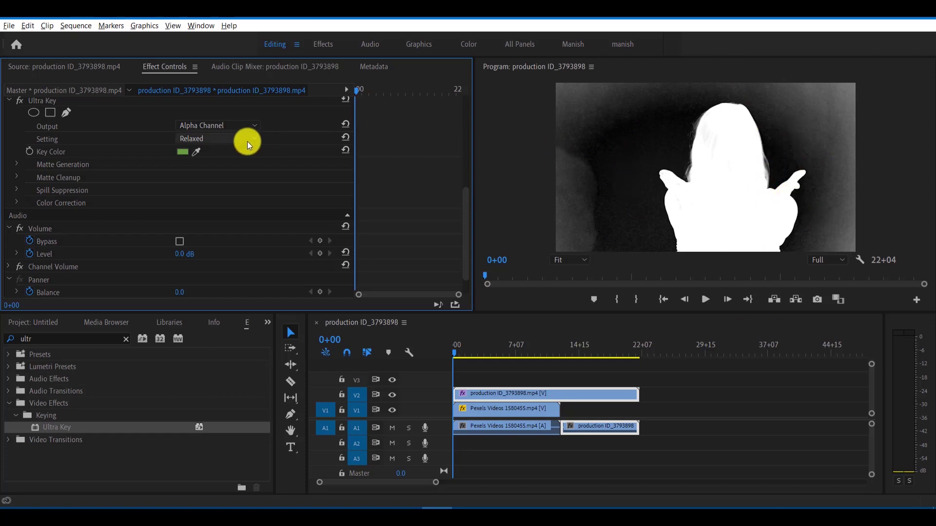
{"action": "left_click", "coordinate": [234, 138]}
{"action": "left_click", "coordinate": [207, 176]}
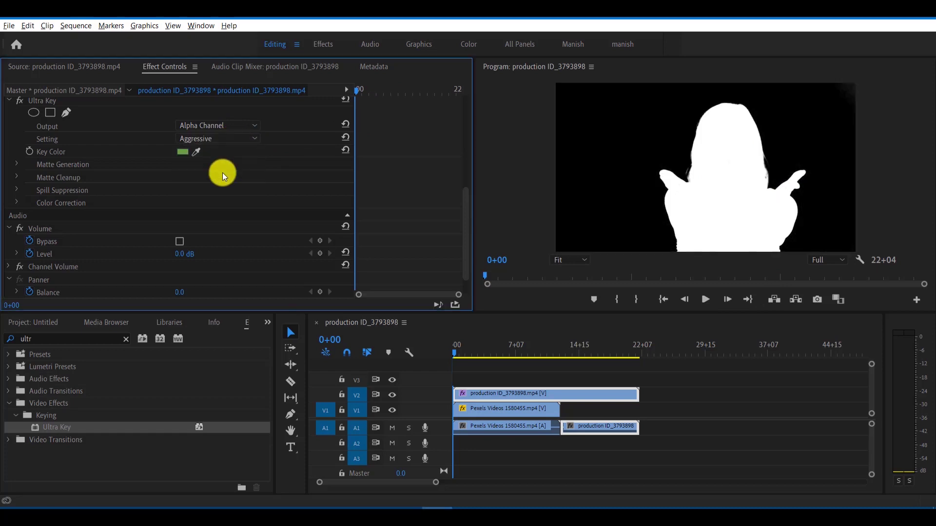
{"action": "left_click", "coordinate": [224, 138]}
{"action": "left_click", "coordinate": [222, 163]}
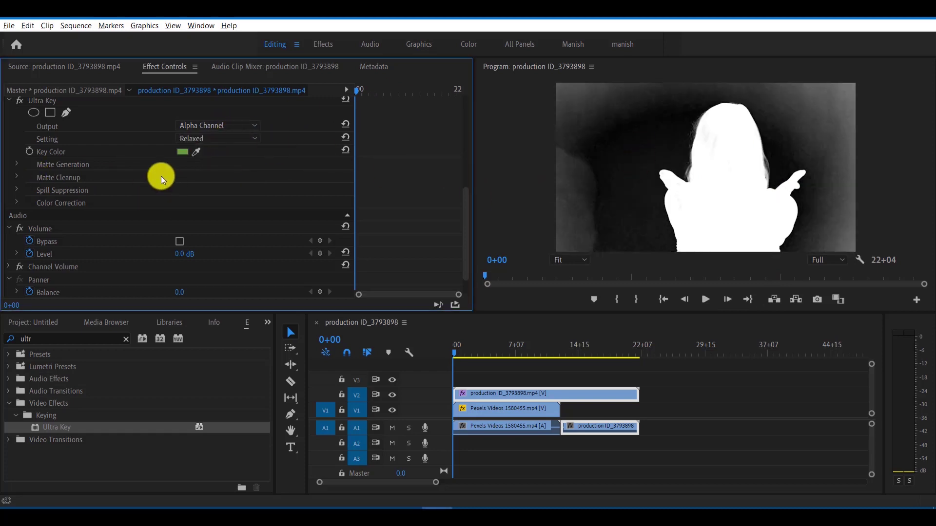
{"action": "scroll", "coordinate": [161, 177], "scroll_direction": "up", "scroll_amount": 1}
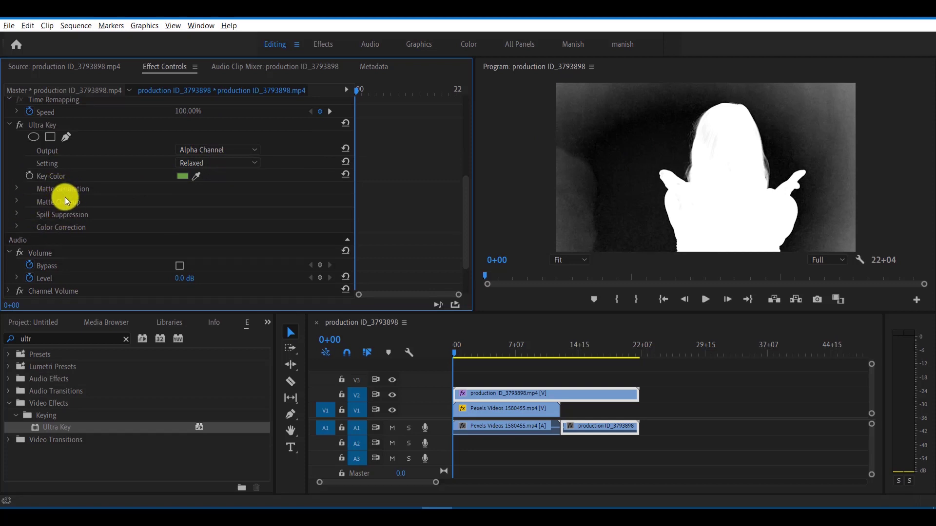
- Expand the four Ultra Key groups, revealing Transparency 50, Highlight 15, Shadow 50, Tolerance 0
{"action": "scroll", "coordinate": [34, 182], "scroll_direction": "down", "scroll_amount": 1}
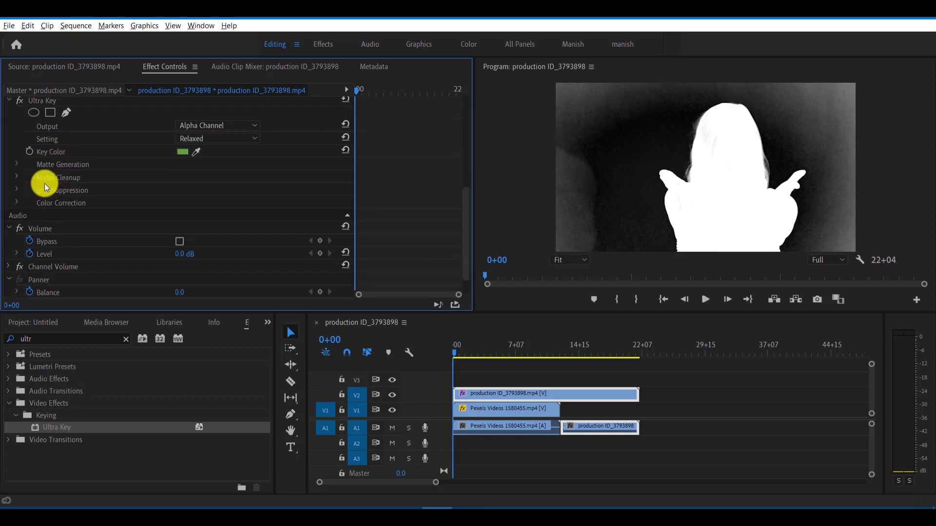
{"action": "left_click", "coordinate": [18, 166]}
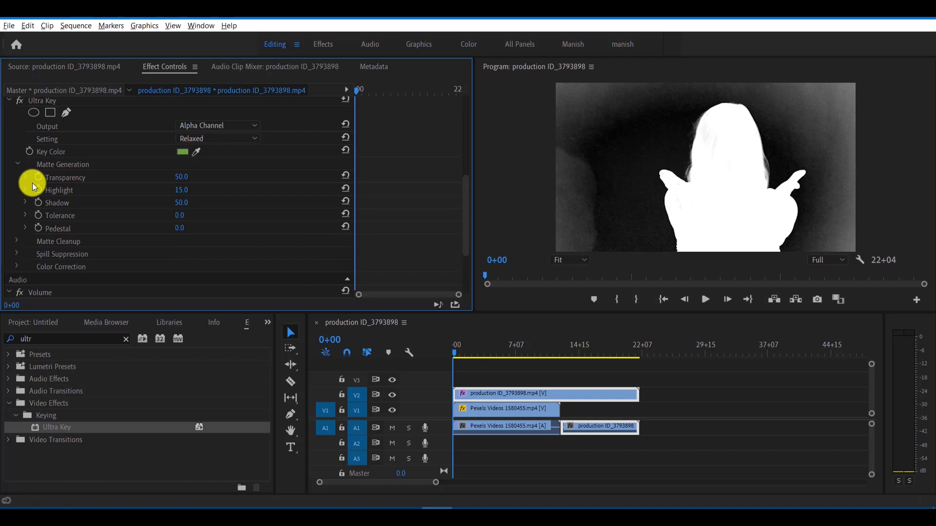
{"action": "scroll", "coordinate": [25, 200], "scroll_direction": "down", "scroll_amount": 1}
{"action": "left_click", "coordinate": [18, 205]}
{"action": "scroll", "coordinate": [24, 224], "scroll_direction": "down", "scroll_amount": 2}
{"action": "left_click", "coordinate": [17, 219]}
{"action": "scroll", "coordinate": [16, 217], "scroll_direction": "down", "scroll_amount": 2}
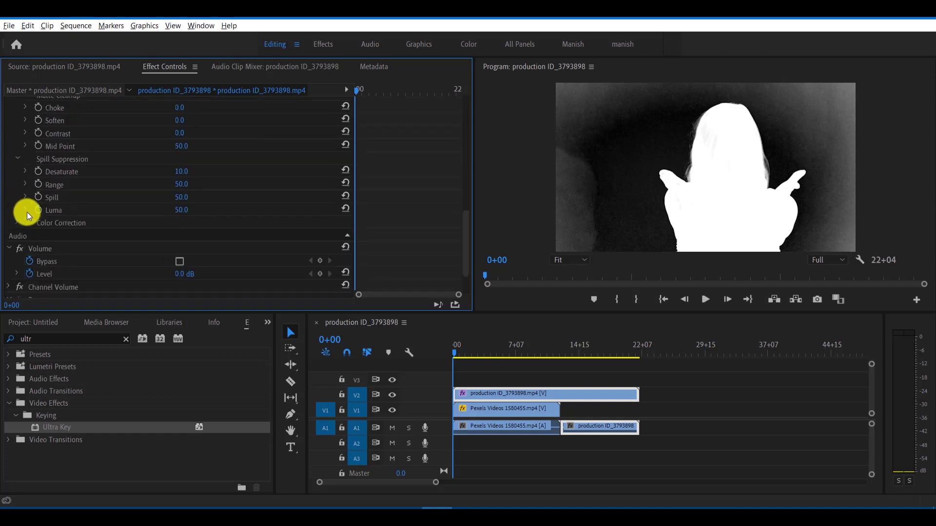
{"action": "left_click", "coordinate": [17, 224]}
{"action": "scroll", "coordinate": [157, 229], "scroll_direction": "up", "scroll_amount": 1}
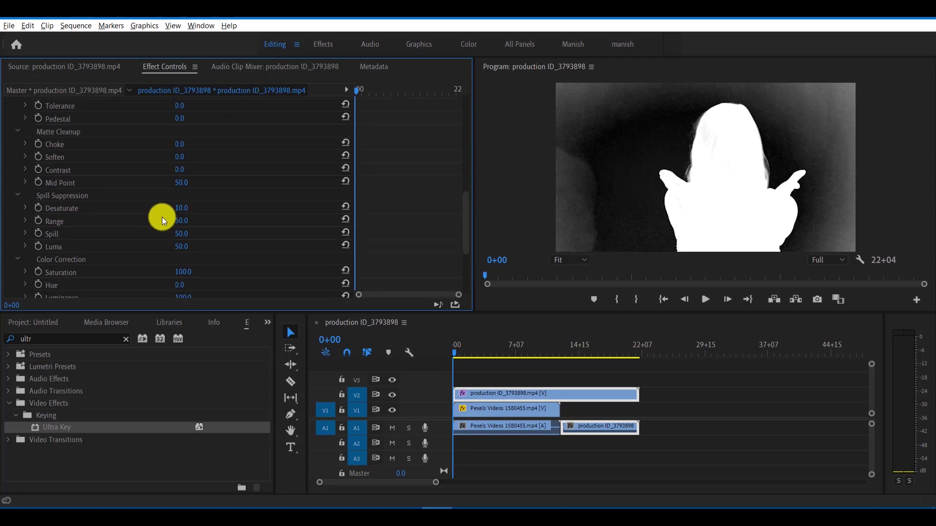
{"action": "scroll", "coordinate": [113, 246], "scroll_direction": "up", "scroll_amount": 3}
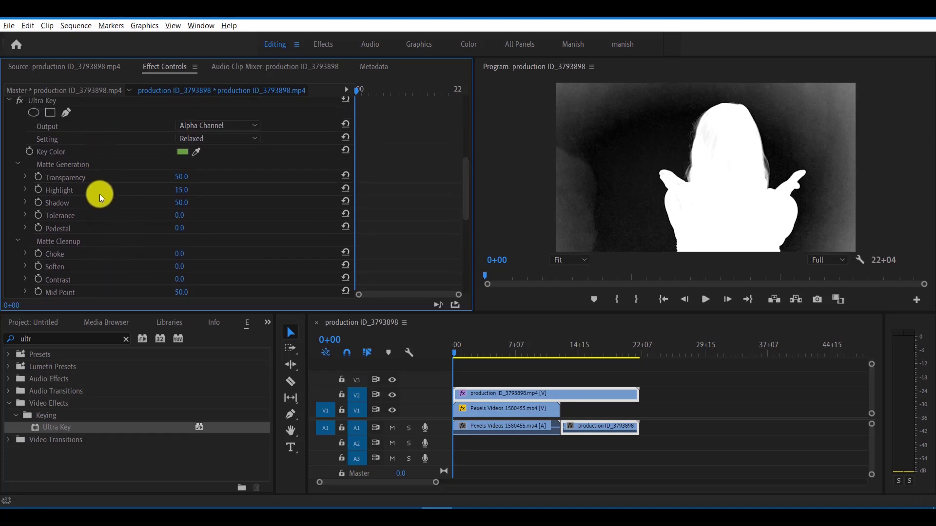
- At frame 5+01, set Transparency 43, Highlight 14, Shadow 0 and Tolerance 89
{"action": "mouse_move", "coordinate": [201, 175]}
{"action": "left_mouse_down"}
{"action": "mouse_move", "coordinate": [223, 179]}
{"action": "mouse_move", "coordinate": [190, 185]}
{"action": "mouse_move", "coordinate": [201, 183]}
{"action": "left_mouse_up"}
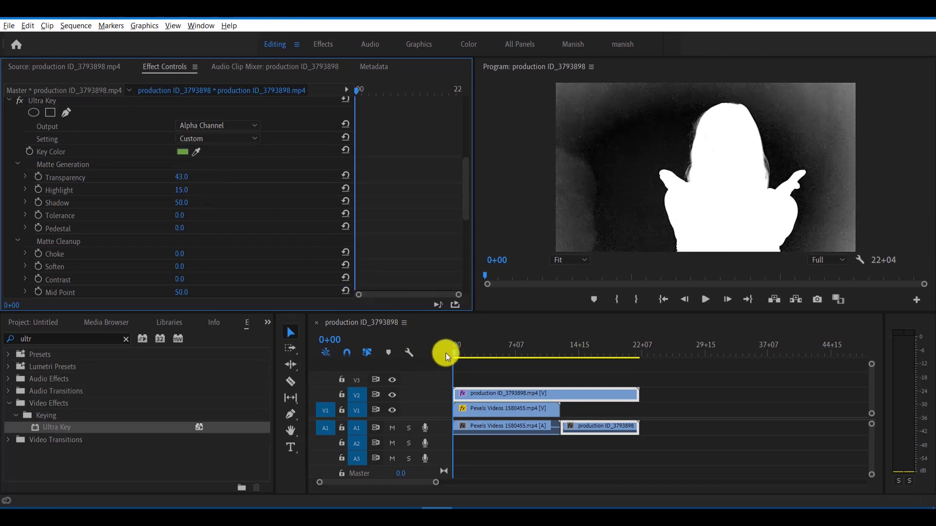
{"action": "left_click_drag", "start_coordinate": [452, 352], "coordinate": [495, 365]}
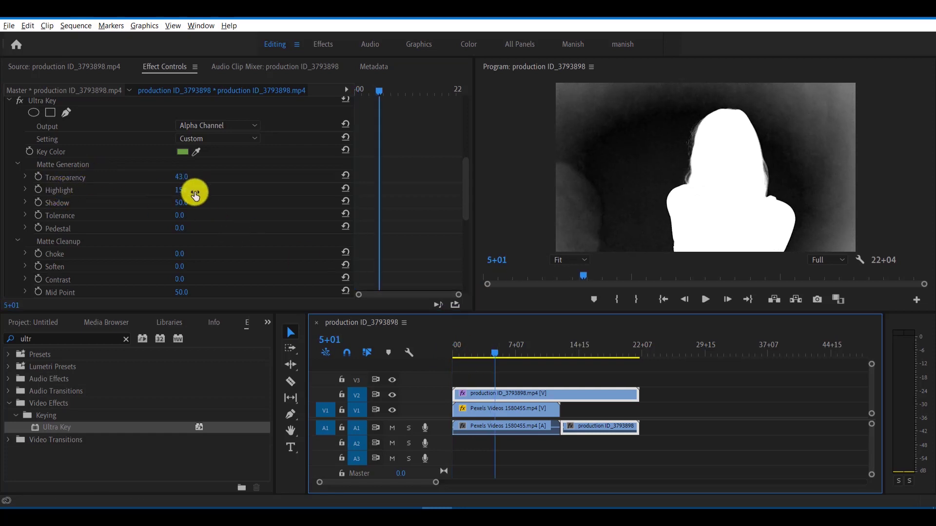
{"action": "mouse_move", "coordinate": [195, 195]}
{"action": "left_mouse_down"}
{"action": "mouse_move", "coordinate": [214, 190]}
{"action": "mouse_move", "coordinate": [184, 194]}
{"action": "left_mouse_up"}
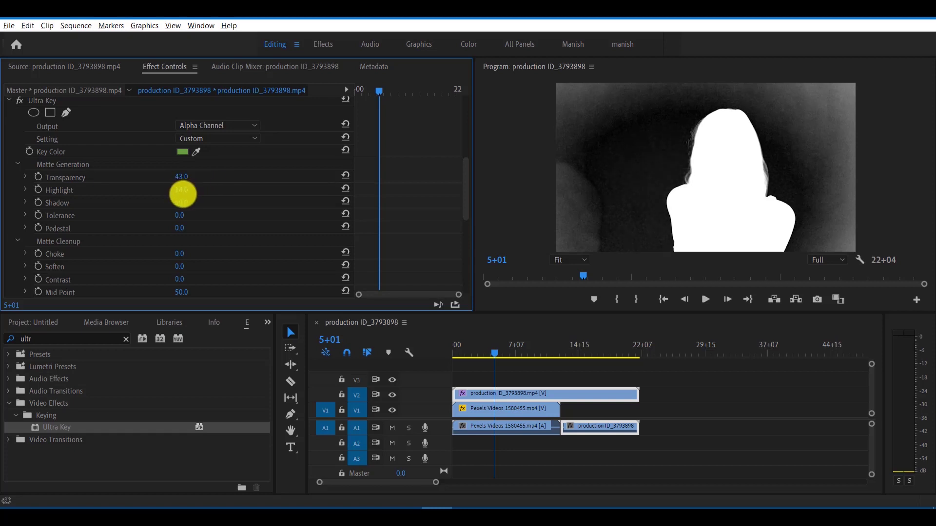
{"action": "scroll", "coordinate": [218, 200], "scroll_direction": "down", "scroll_amount": 1}
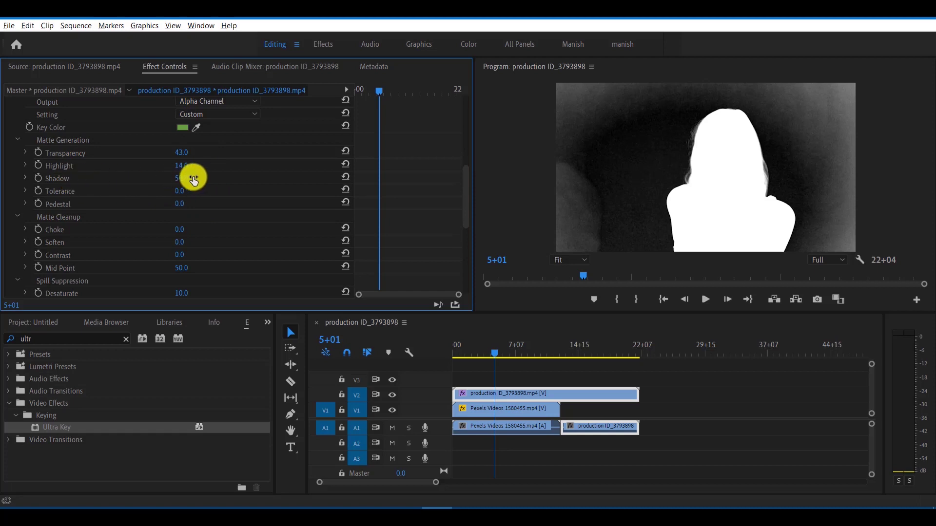
{"action": "left_click_drag", "start_coordinate": [200, 180], "coordinate": [173, 188]}
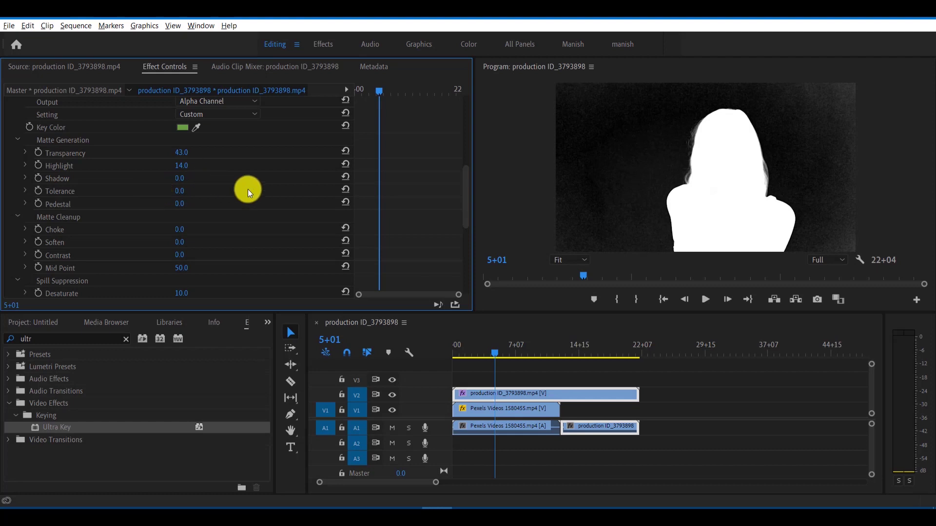
{"action": "scroll", "coordinate": [221, 168], "scroll_direction": "down", "scroll_amount": 2}
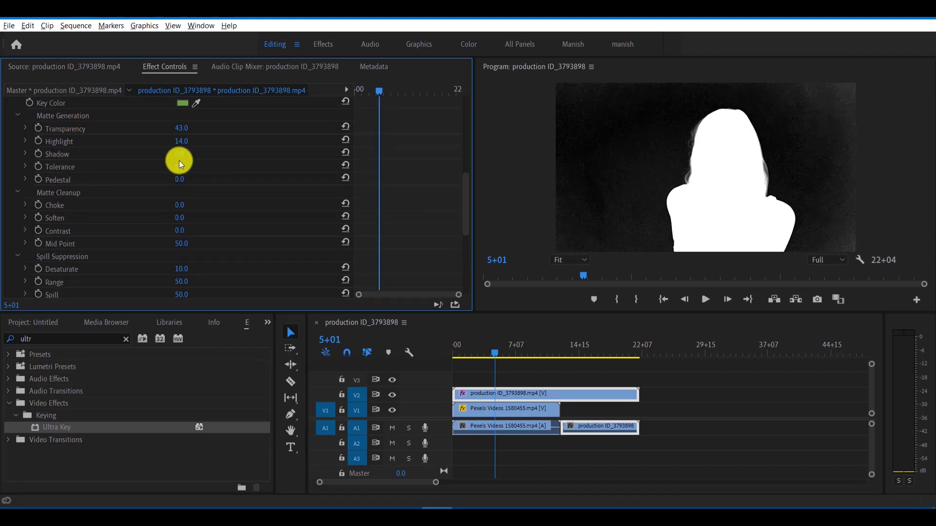
{"action": "left_click_drag", "start_coordinate": [190, 165], "coordinate": [288, 177]}
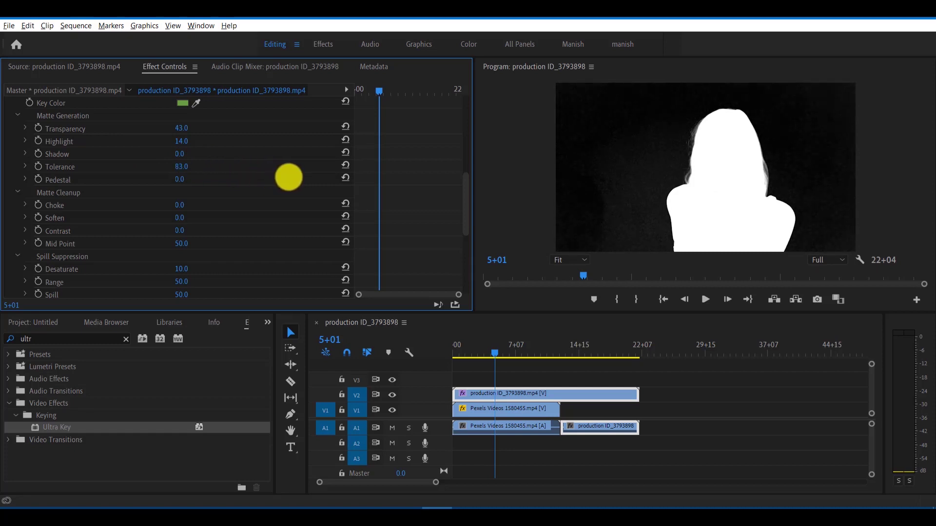
{"action": "scroll", "coordinate": [229, 219], "scroll_direction": "up", "scroll_amount": 3}
{"action": "left_click", "coordinate": [226, 141]}
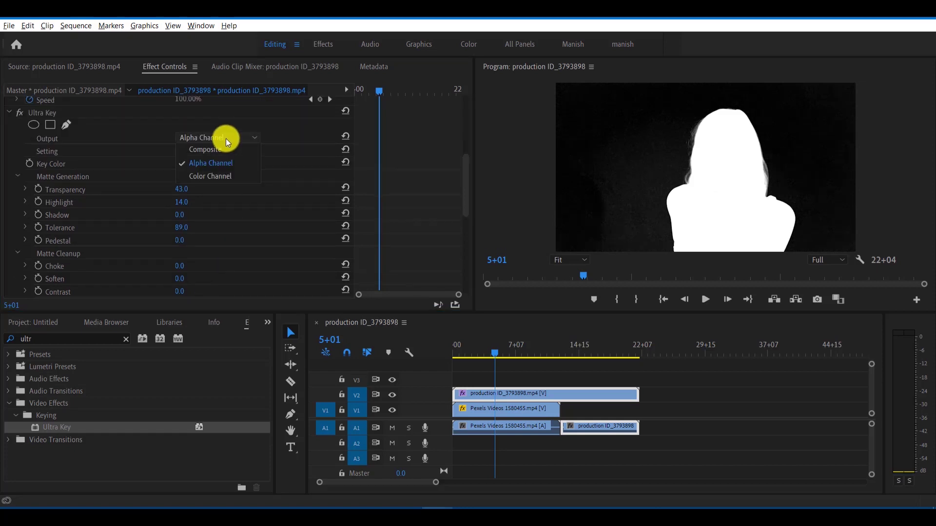
- Keep Alpha Channel output and toggle Setting between Aggressive and Relaxed, ending on Relaxed
{"action": "left_click", "coordinate": [226, 163]}
{"action": "left_click", "coordinate": [214, 151]}
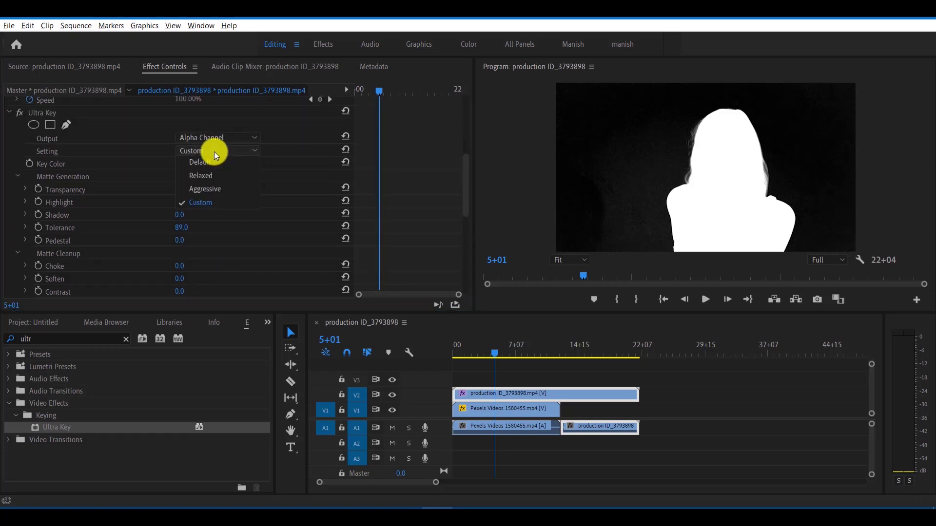
{"action": "left_click", "coordinate": [217, 187]}
{"action": "scroll", "coordinate": [166, 215], "scroll_direction": "down", "scroll_amount": 1}
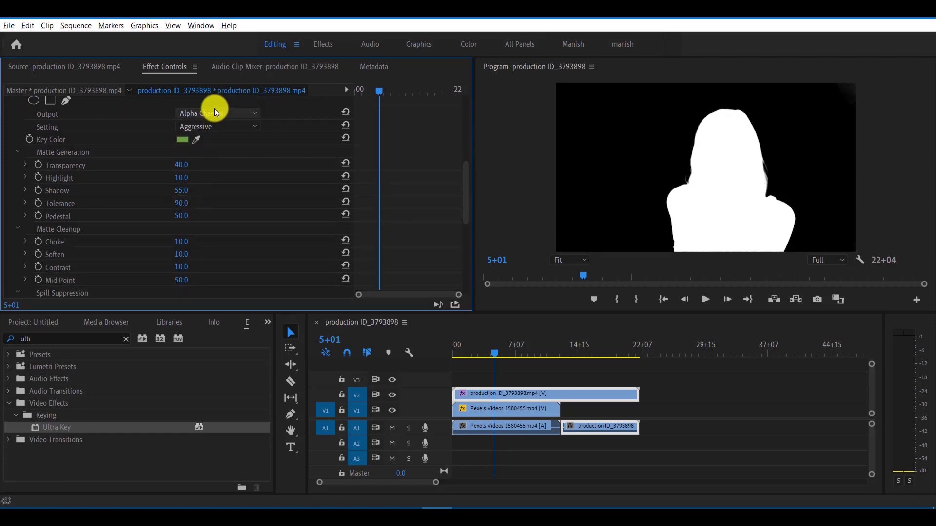
{"action": "left_click", "coordinate": [214, 127]}
{"action": "left_click", "coordinate": [226, 153]}
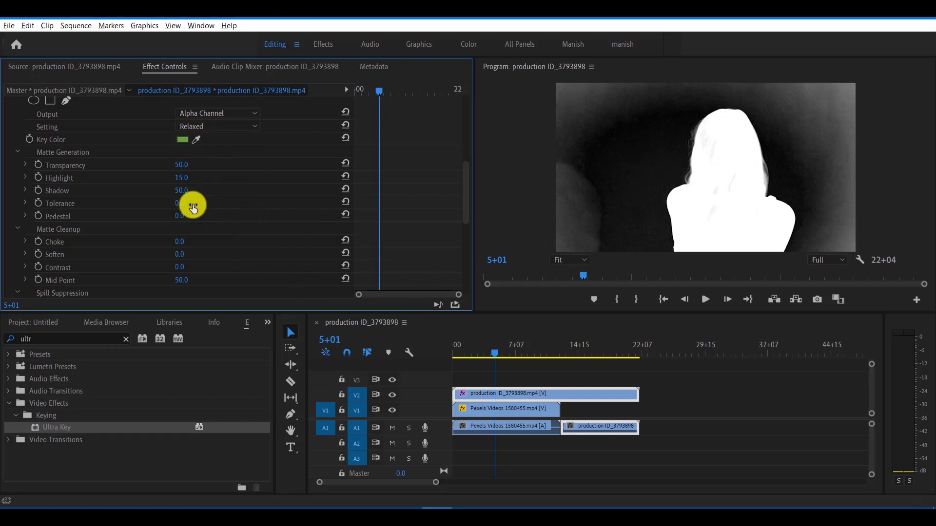
{"action": "scroll", "coordinate": [214, 238], "scroll_direction": "up", "scroll_amount": 3}
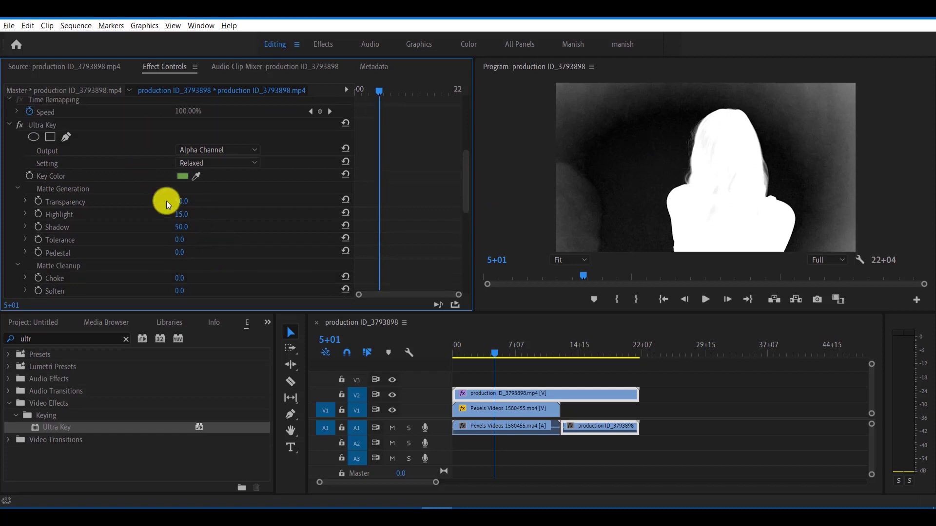
{"action": "left_click", "coordinate": [210, 162]}
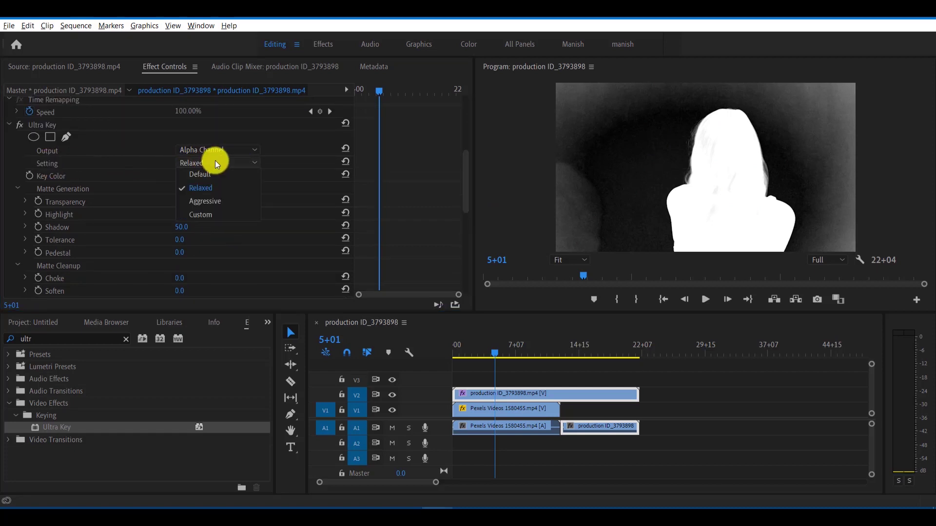
{"action": "left_click", "coordinate": [214, 201]}
{"action": "left_click", "coordinate": [218, 162]}
{"action": "left_click", "coordinate": [218, 177]}
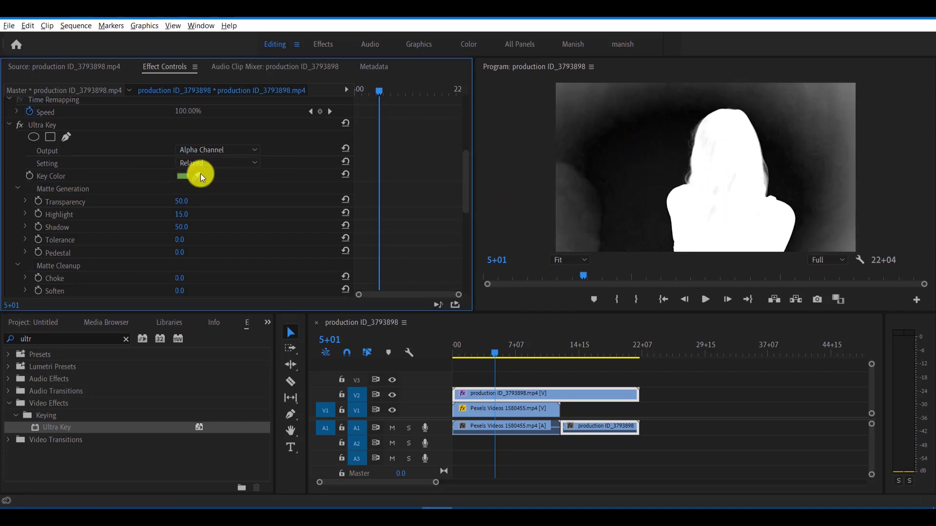
- Raise the Tolerance to 100, leaving a soft grey matte background
{"action": "scroll", "coordinate": [232, 203], "scroll_direction": "down", "scroll_amount": 3}
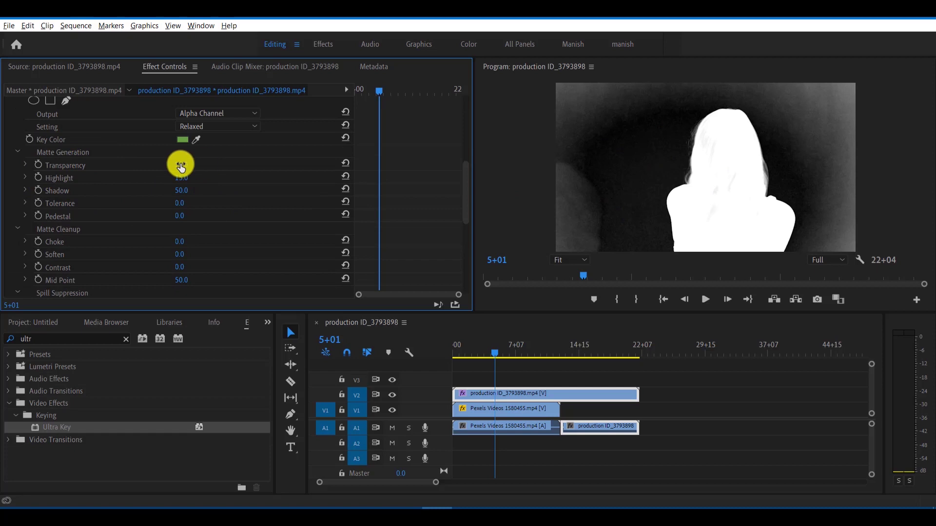
{"action": "scroll", "coordinate": [93, 205], "scroll_direction": "down", "scroll_amount": 3}
{"action": "scroll", "coordinate": [93, 220], "scroll_direction": "up", "scroll_amount": 2}
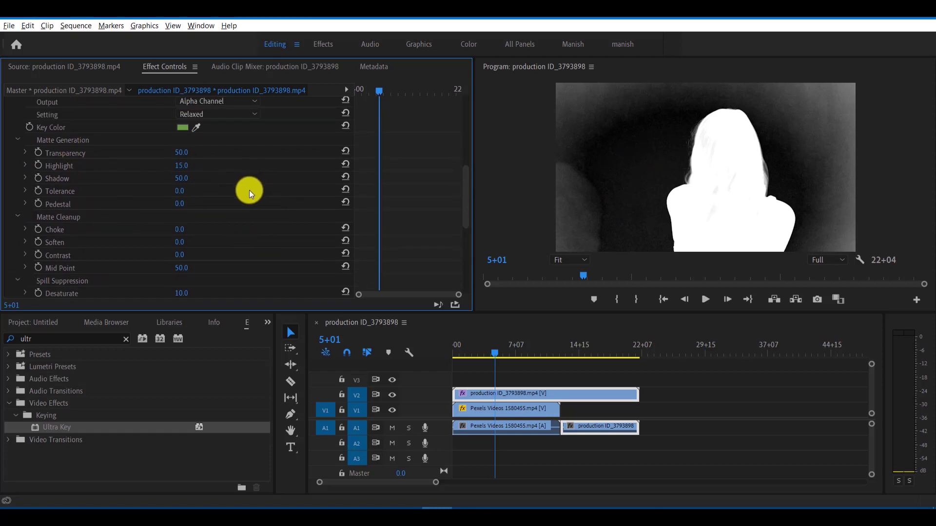
{"action": "left_click_drag", "start_coordinate": [195, 193], "coordinate": [257, 194]}
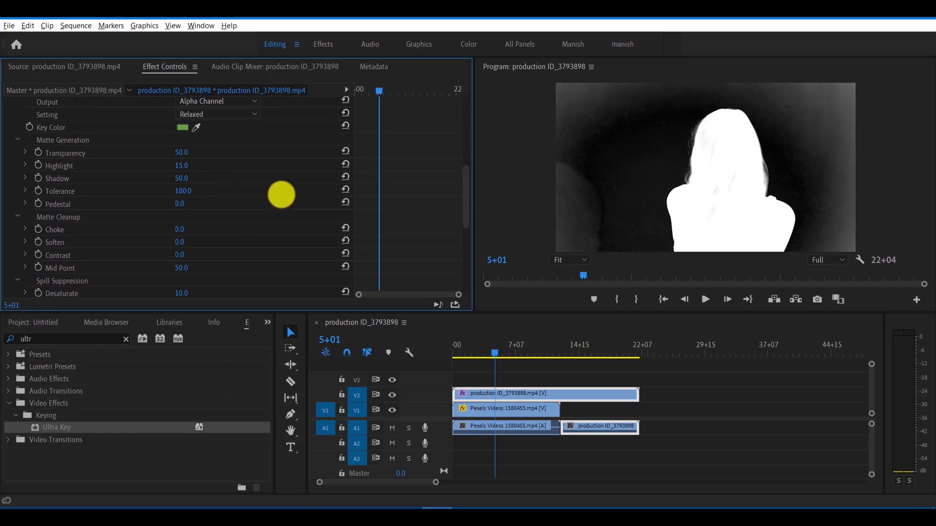
{"action": "left_click_drag", "start_coordinate": [281, 195], "coordinate": [278, 194]}
{"action": "scroll", "coordinate": [215, 179], "scroll_direction": "up", "scroll_amount": 1}
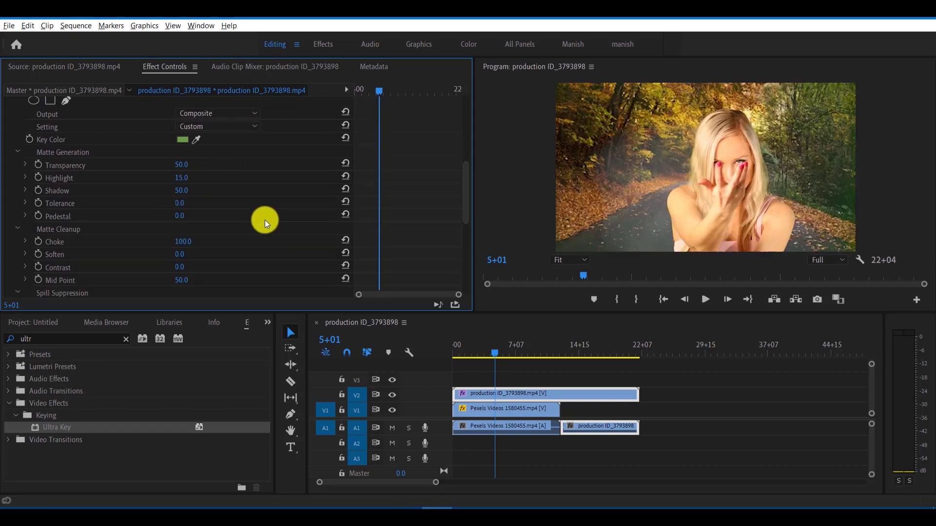
- Set Ultra Key Matte Cleanup to Choke 99, Soften 100, Contrast 72 and Mid Point 100
{"action": "scroll", "coordinate": [101, 215], "scroll_direction": "down", "scroll_amount": 1}
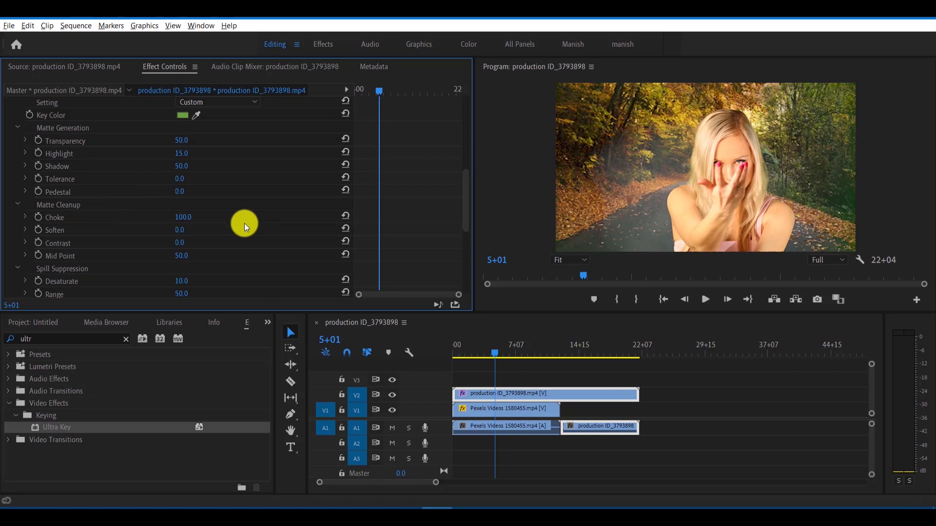
{"action": "left_click_drag", "start_coordinate": [200, 221], "coordinate": [661, 209]}
{"action": "left_click_drag", "start_coordinate": [194, 234], "coordinate": [635, 187]}
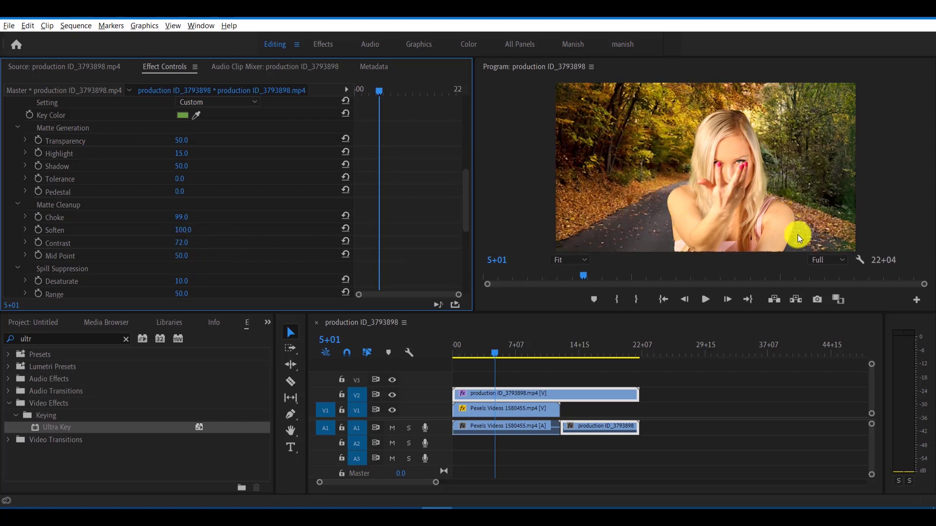
{"action": "scroll", "coordinate": [199, 236], "scroll_direction": "down", "scroll_amount": 1}
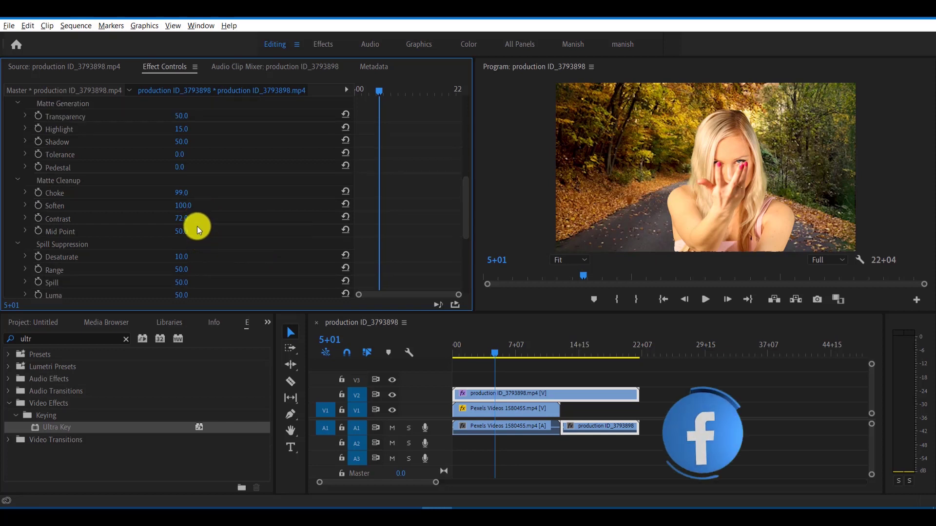
{"action": "left_click_drag", "start_coordinate": [194, 229], "coordinate": [652, 232]}
- Magnify the Program monitor to 75% to inspect the keyed edges
{"action": "left_click", "coordinate": [584, 262]}
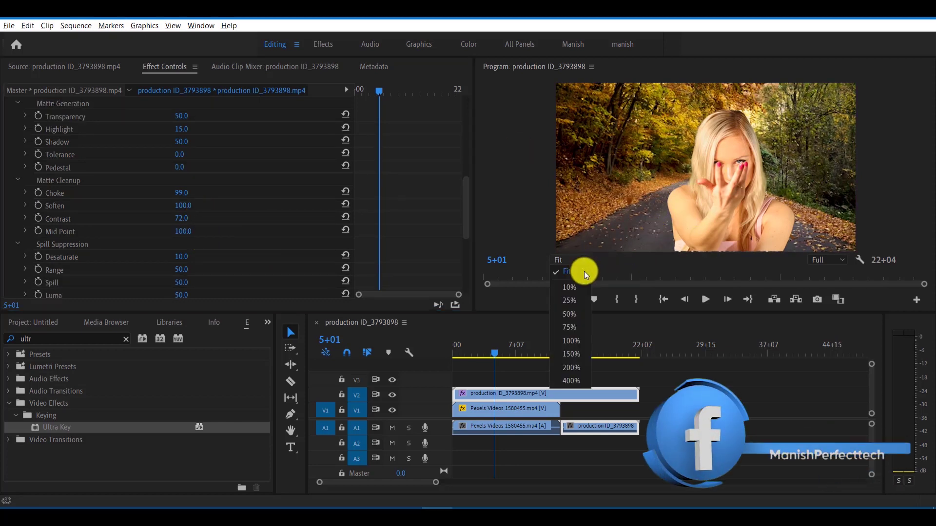
{"action": "left_click", "coordinate": [578, 323]}
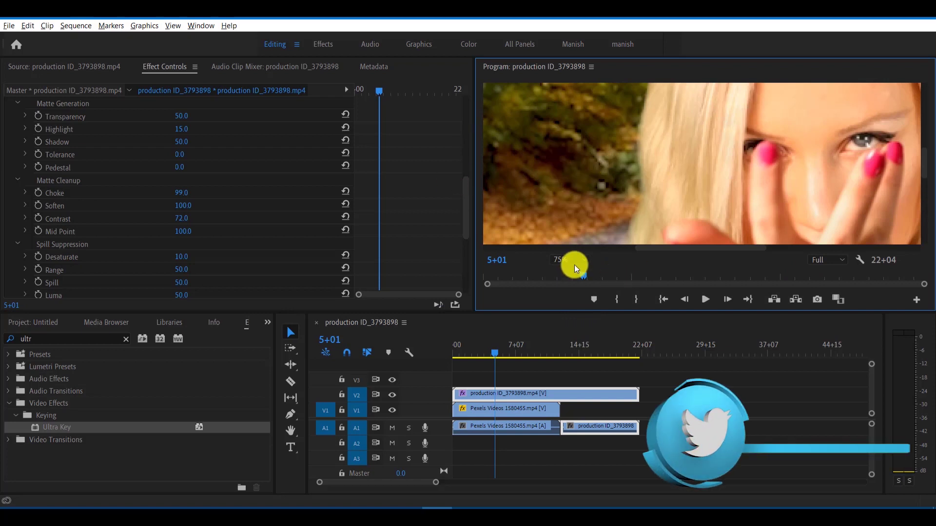
{"action": "left_click_drag", "start_coordinate": [926, 166], "coordinate": [926, 224]}
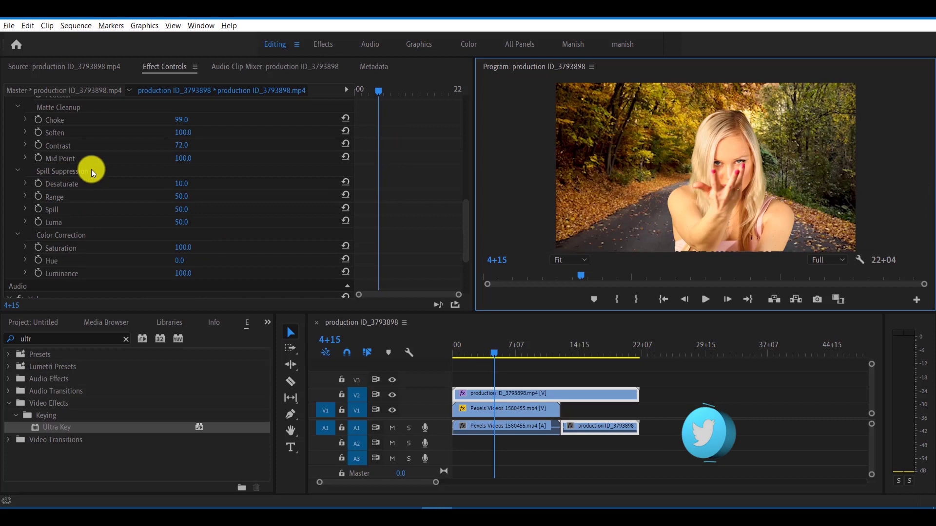
- Adjust Color Correction Saturation, shift Hue toward yellow, and lower Luminance to 88
{"action": "scroll", "coordinate": [147, 183], "scroll_direction": "up", "scroll_amount": 2}
{"action": "scroll", "coordinate": [257, 234], "scroll_direction": "up", "scroll_amount": 5}
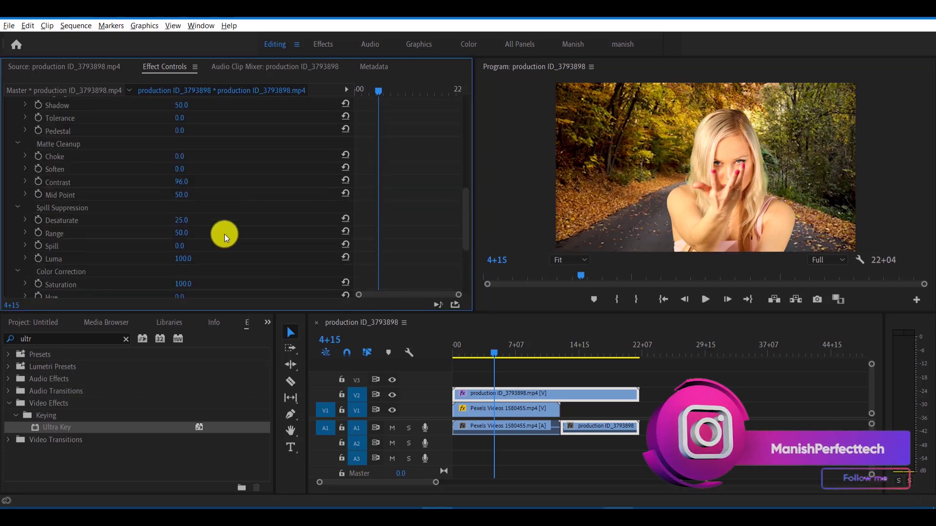
{"action": "scroll", "coordinate": [225, 234], "scroll_direction": "down", "scroll_amount": 2}
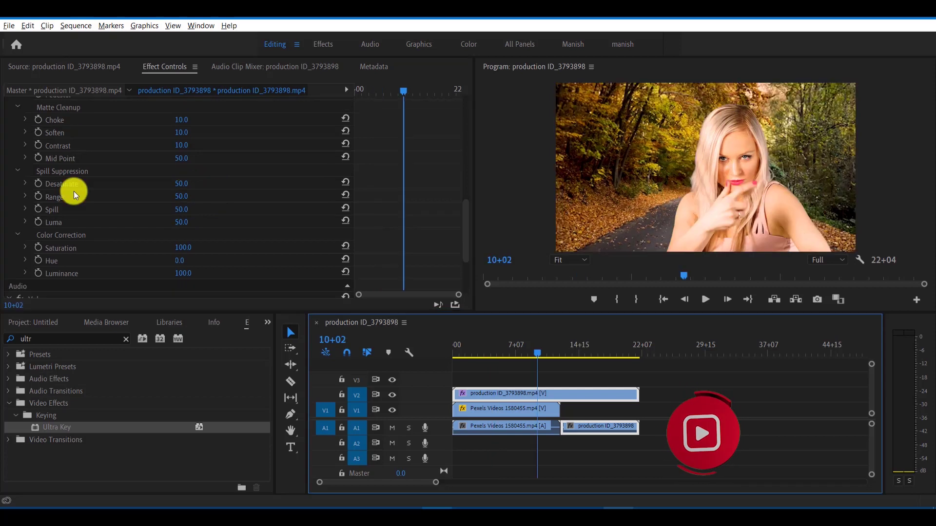
{"action": "scroll", "coordinate": [76, 195], "scroll_direction": "down", "scroll_amount": 3}
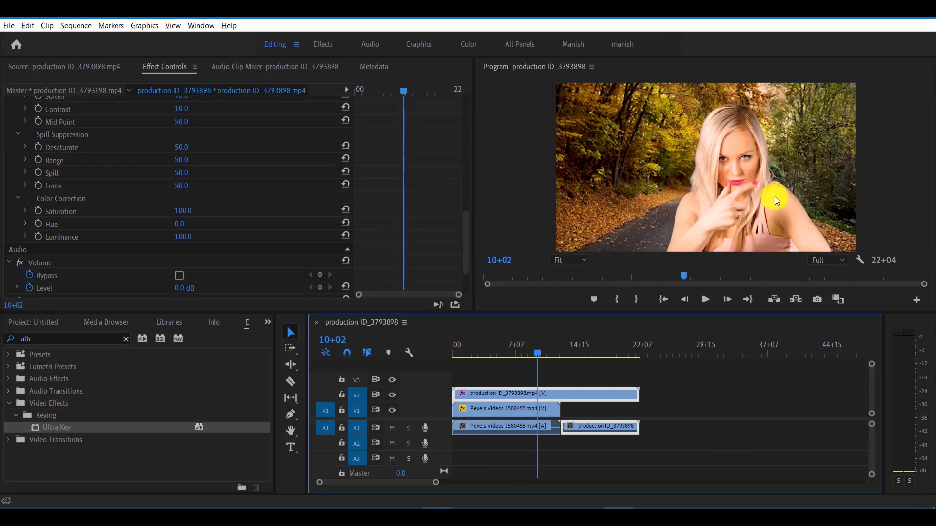
{"action": "scroll", "coordinate": [130, 165], "scroll_direction": "down", "scroll_amount": 4}
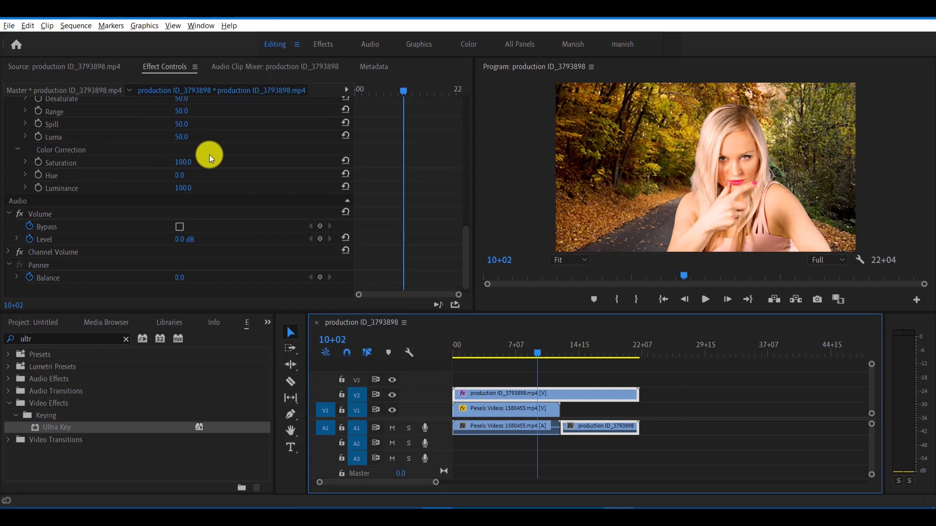
{"action": "left_click_drag", "start_coordinate": [199, 164], "coordinate": [223, 175]}
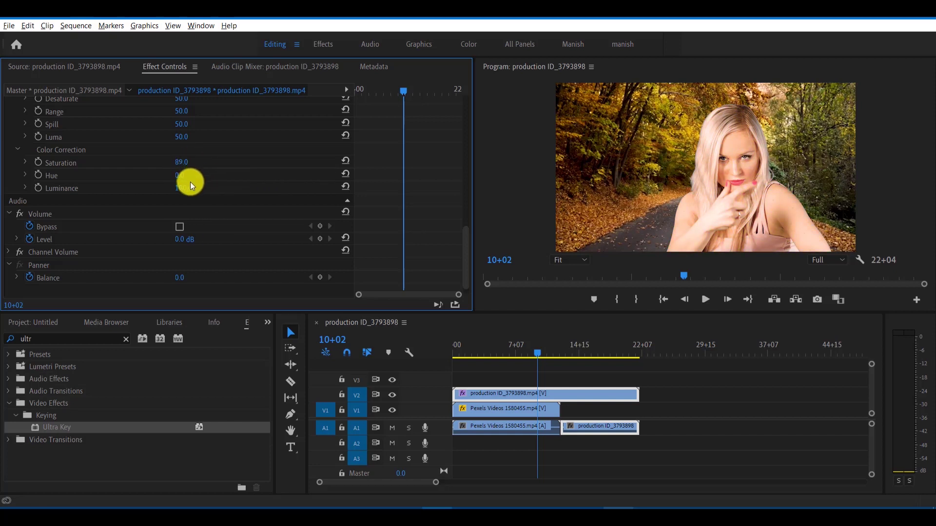
{"action": "mouse_move", "coordinate": [188, 177]}
{"action": "left_mouse_down"}
{"action": "mouse_move", "coordinate": [239, 178]}
{"action": "mouse_move", "coordinate": [200, 189]}
{"action": "left_mouse_up"}
{"action": "left_click_drag", "start_coordinate": [177, 189], "coordinate": [174, 188]}
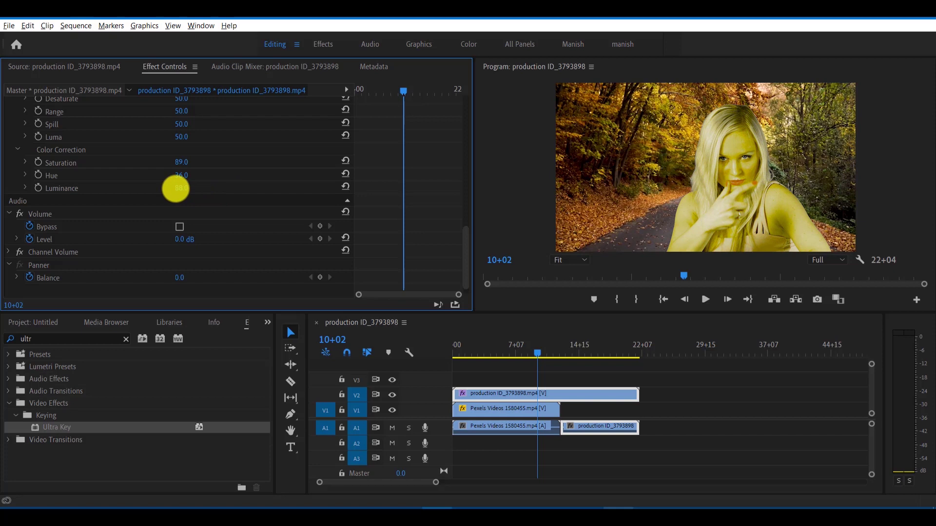
- Reset Saturation to 100 and Hue to 0, and return the playhead near the start
{"action": "left_click", "coordinate": [341, 161]}
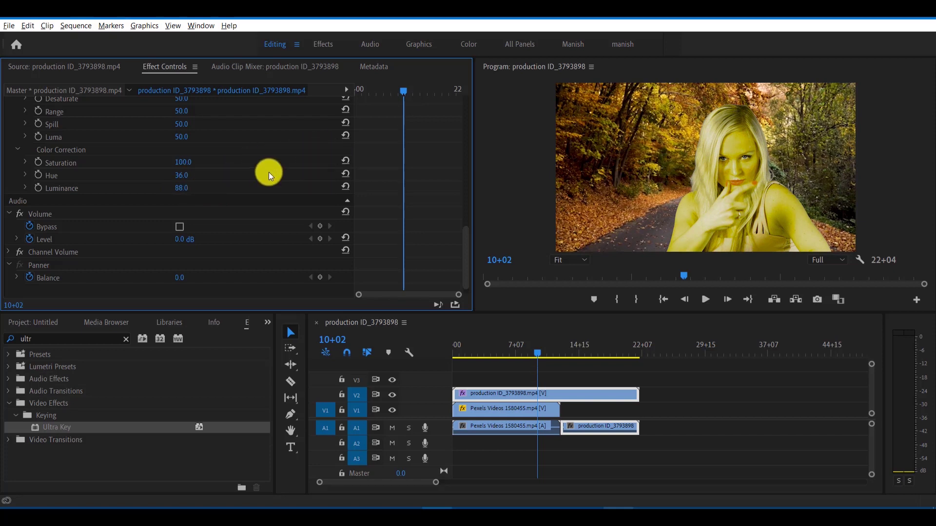
{"action": "left_click", "coordinate": [345, 174]}
{"action": "scroll", "coordinate": [279, 185], "scroll_direction": "up", "scroll_amount": 3}
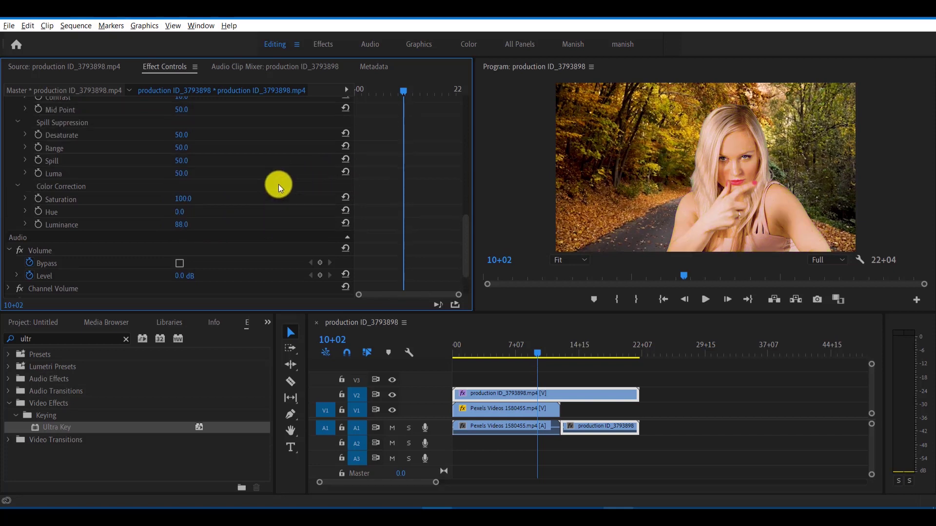
{"action": "left_click_drag", "start_coordinate": [535, 351], "coordinate": [464, 367]}
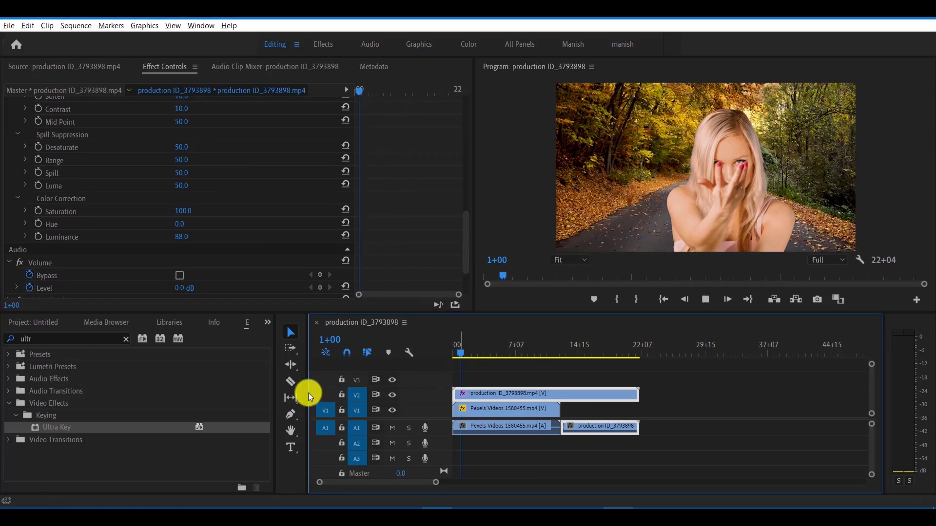
{"action": "key", "text": "space"}
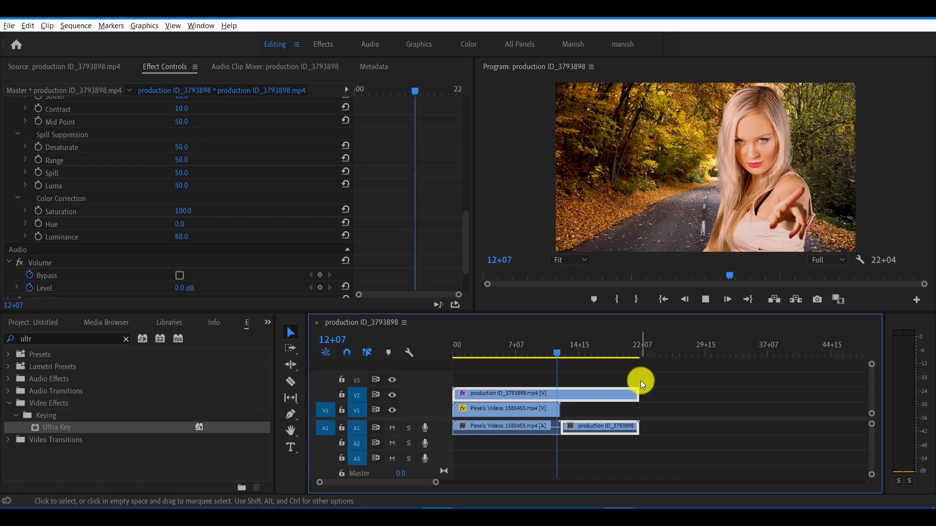
{"action": "key", "text": "space"}
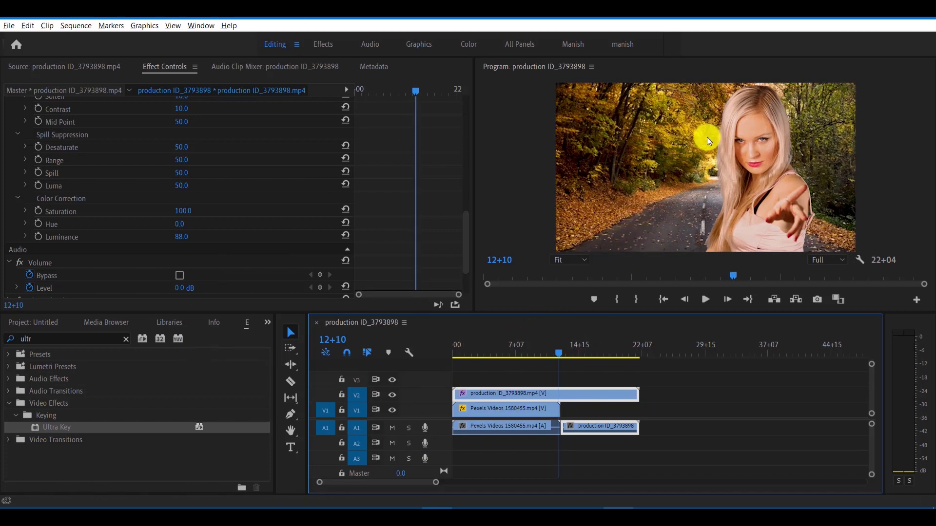
- Play the keyed woman over the pink smoke background from near the start
{"action": "left_click", "coordinate": [477, 409]}
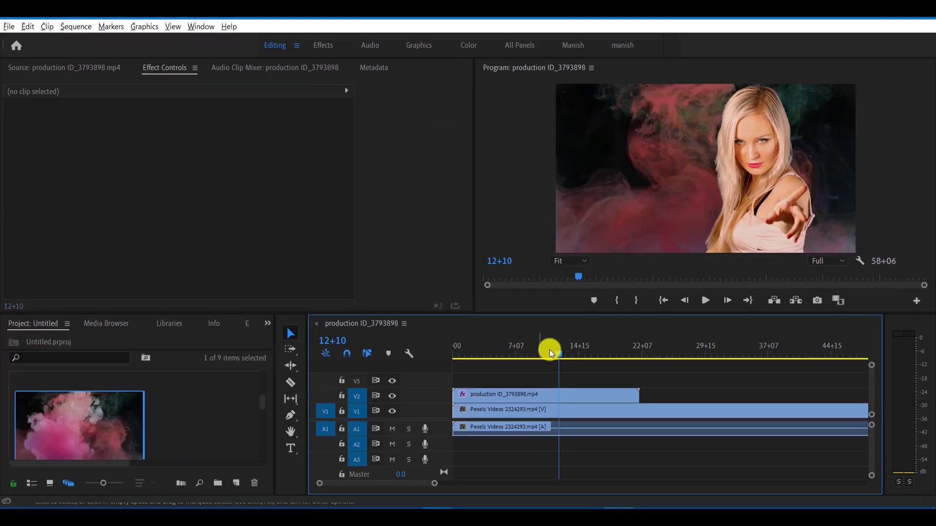
{"action": "left_click_drag", "start_coordinate": [560, 353], "coordinate": [478, 361]}
{"action": "key", "text": "space"}
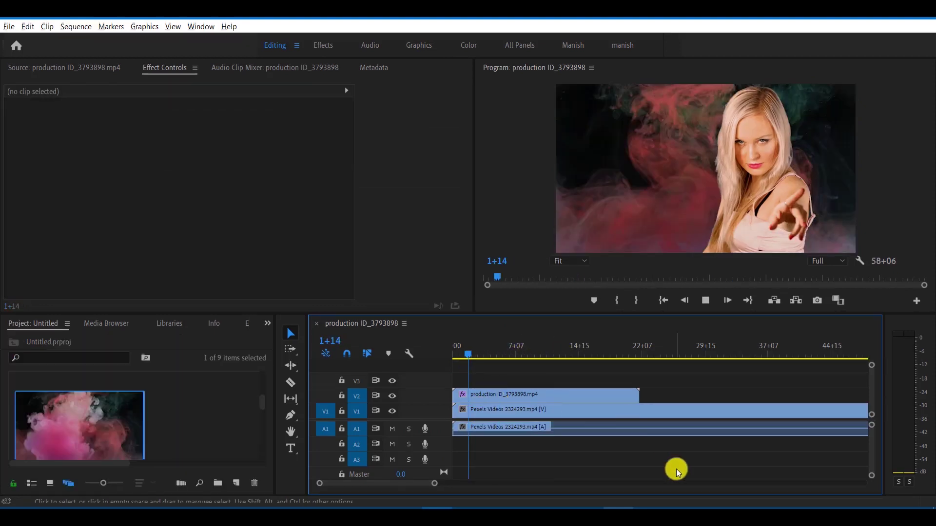
- Swap in the brick wall with wooden door image on V1 and scrub through the composite
{"action": "left_click", "coordinate": [762, 190]}
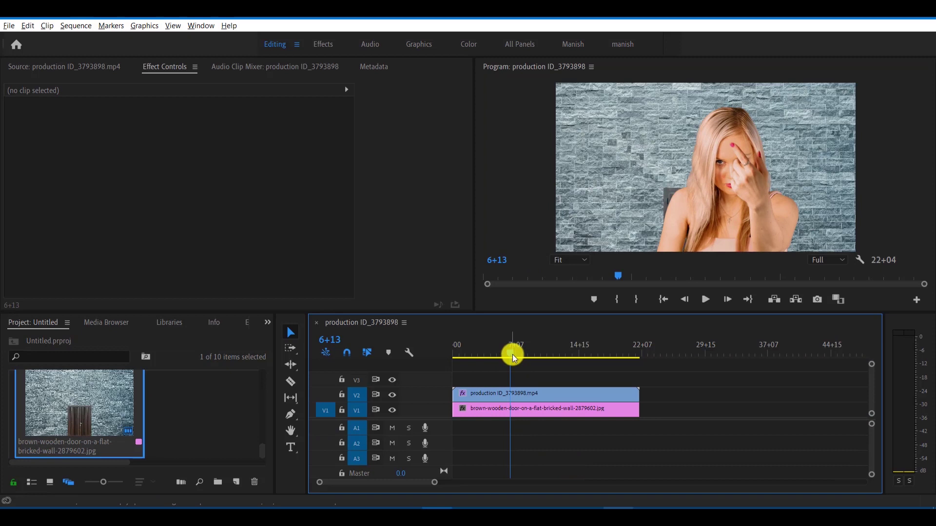
{"action": "left_click", "coordinate": [512, 355]}
{"action": "left_click_drag", "start_coordinate": [580, 368], "coordinate": [557, 385]}
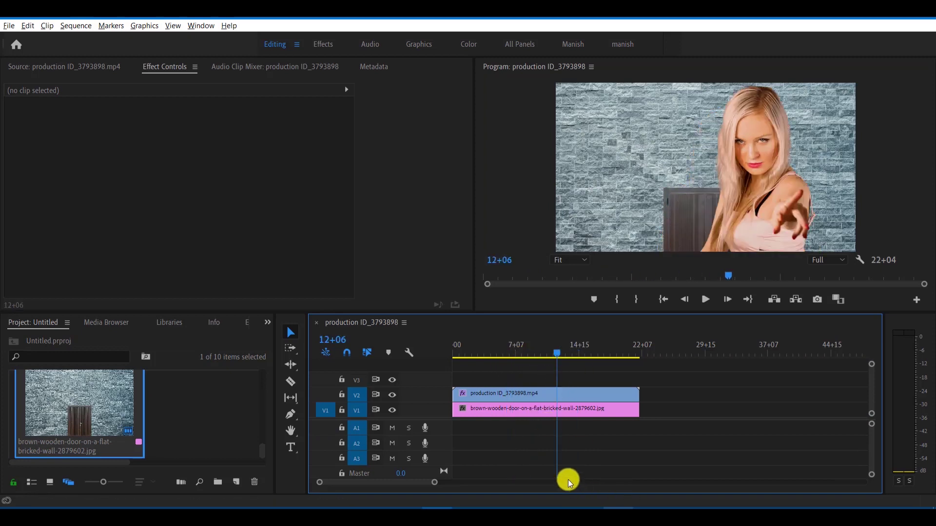